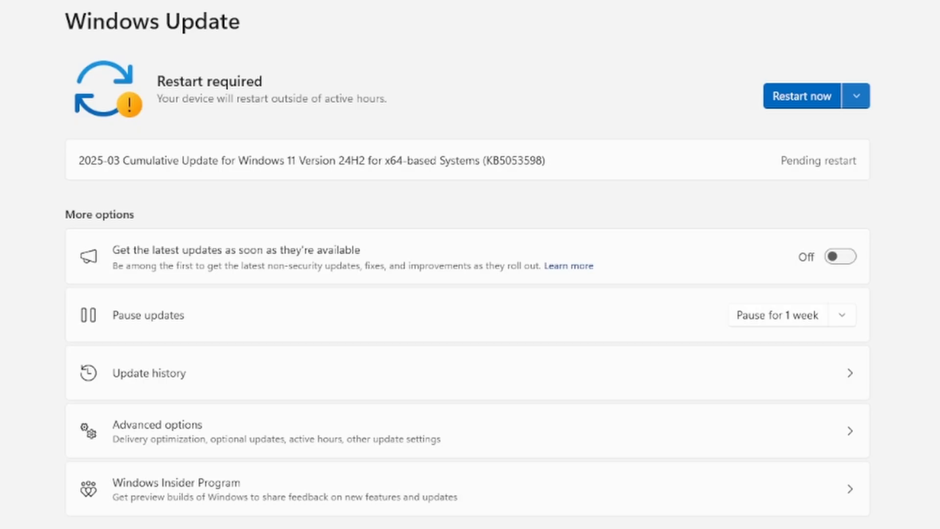
# - Open the restart scheduling option for the pending update and review the available durations for pausing updates
pyautogui.click(856, 96)
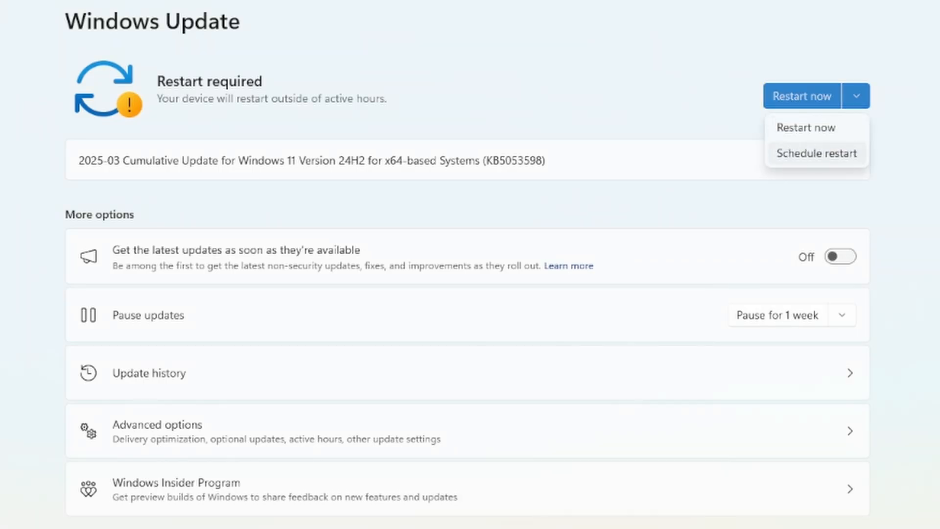
pyautogui.click(817, 153)
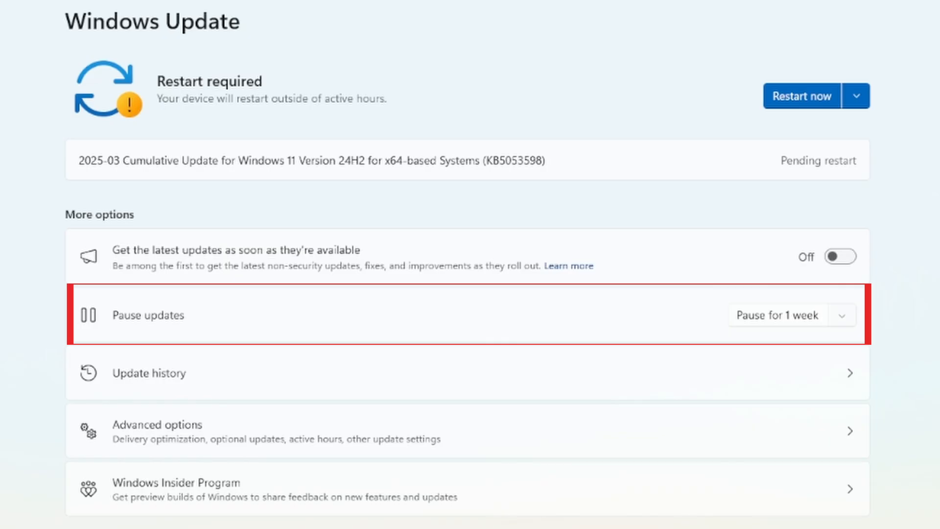
pyautogui.click(842, 315)
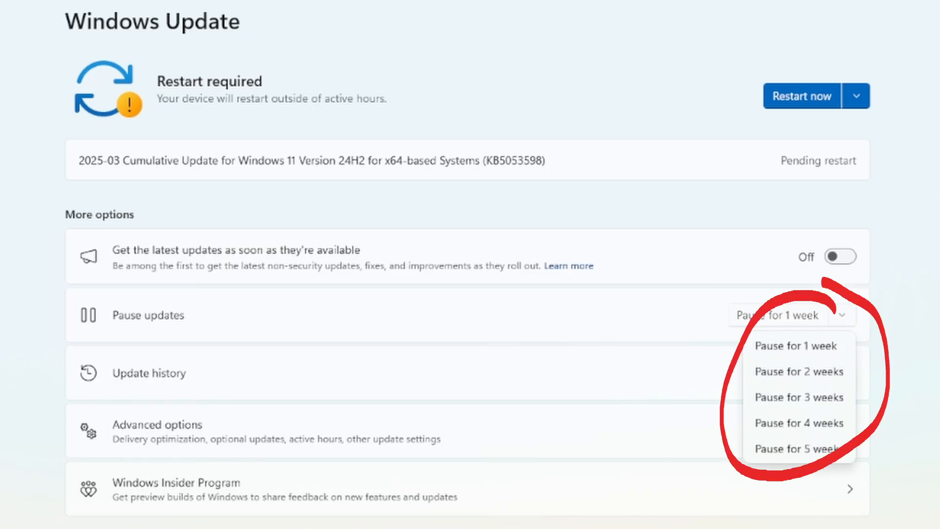
pyautogui.press('Escape')
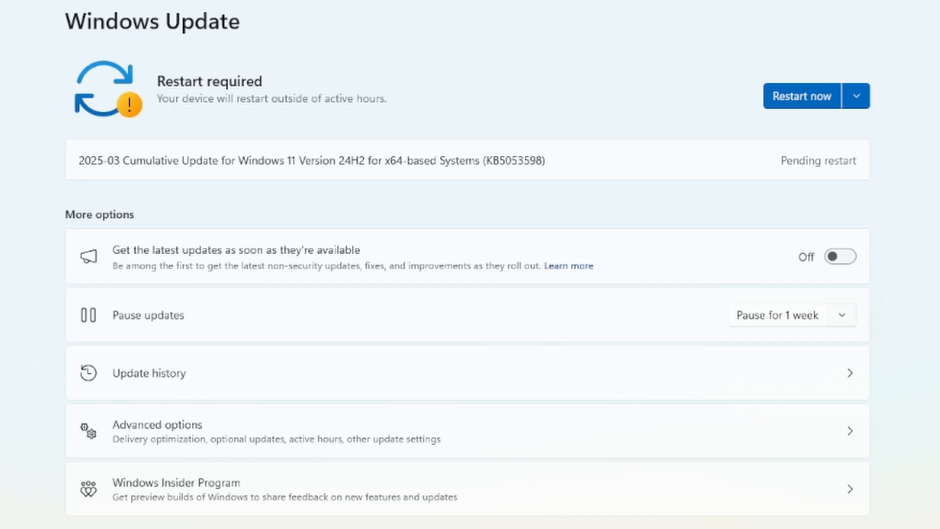
pyautogui.click(843, 315)
pyautogui.press('Escape')
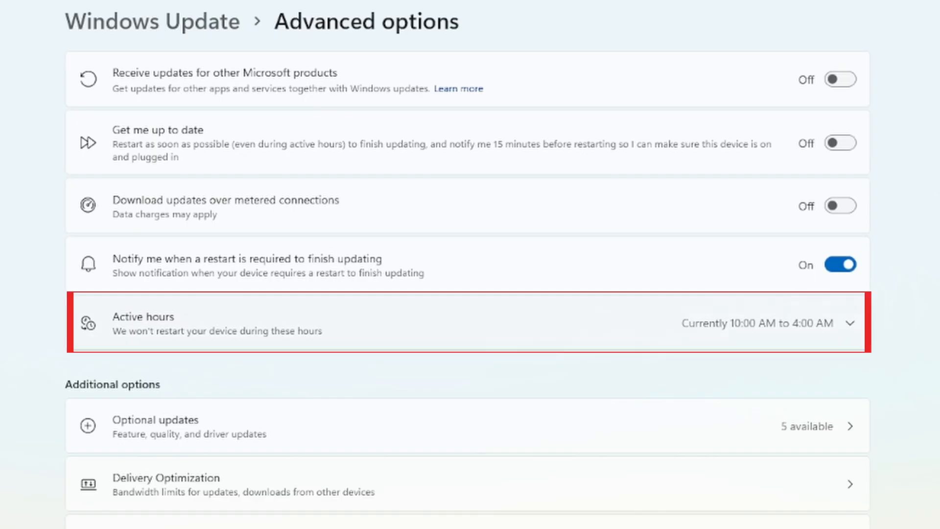
# - Compare the restart notice on the main Windows Update page with the active hours setting in Advanced options
pyautogui.click(152, 22)
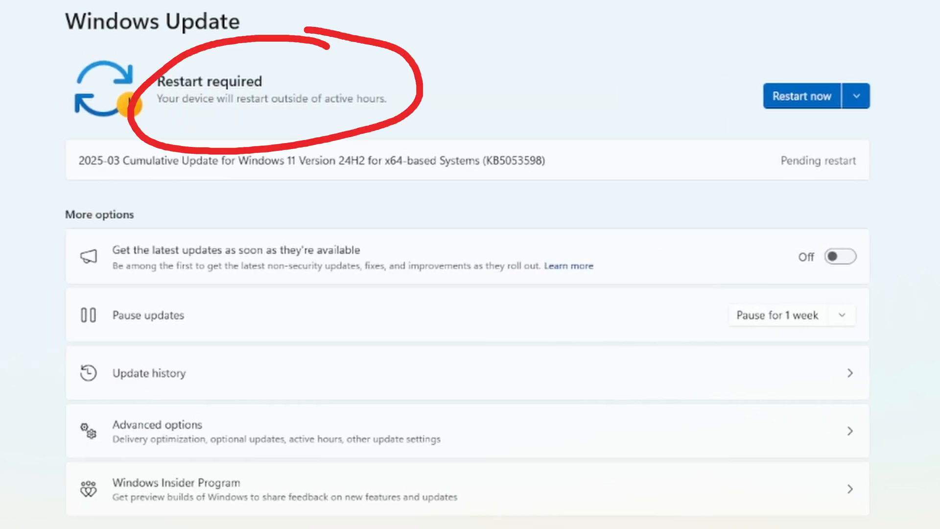
pyautogui.click(468, 430)
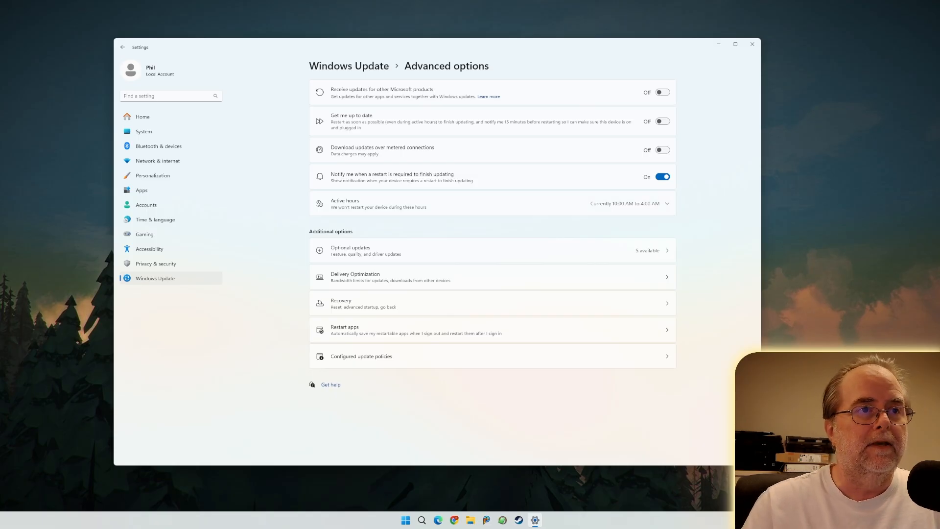
pyautogui.click(348, 66)
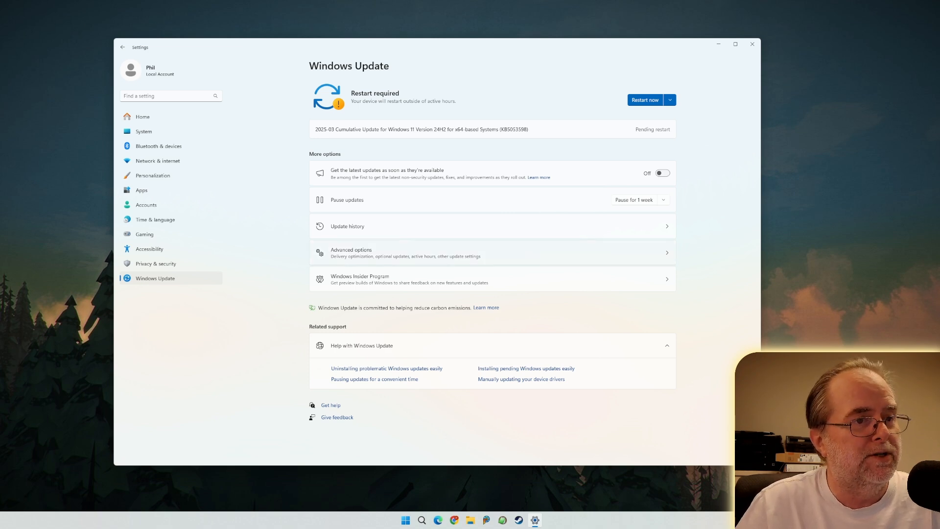
pyautogui.click(492, 253)
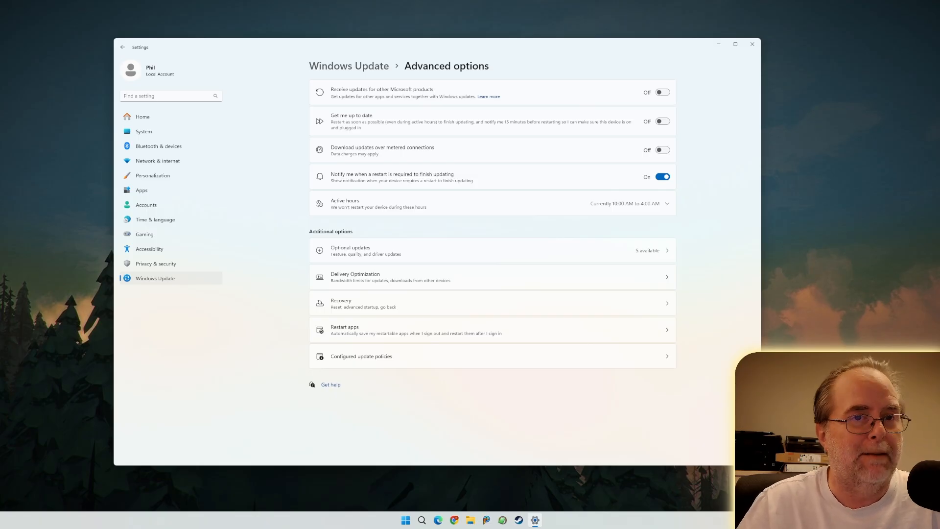
# - Open Registry Editor and widen its key tree so the full key names are readable
pyautogui.press('super')
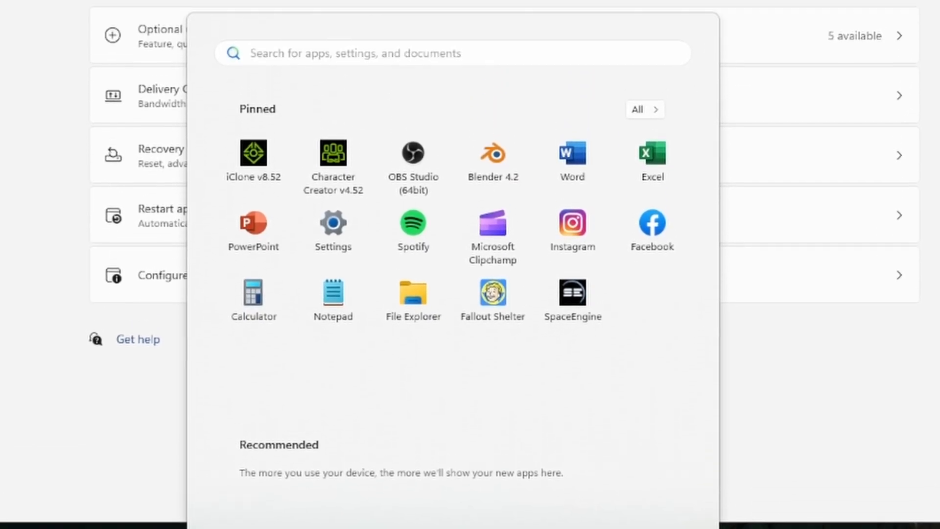
pyautogui.write('regedit')
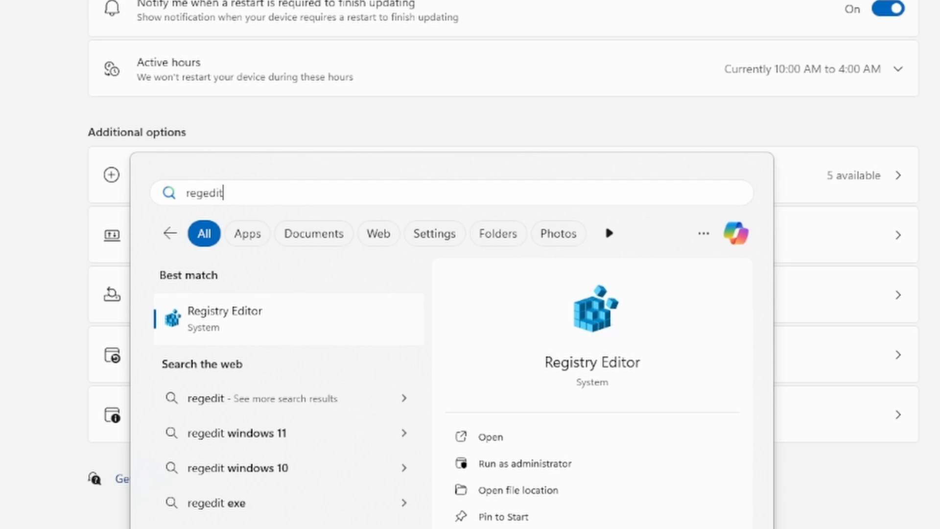
pyautogui.press('Return')
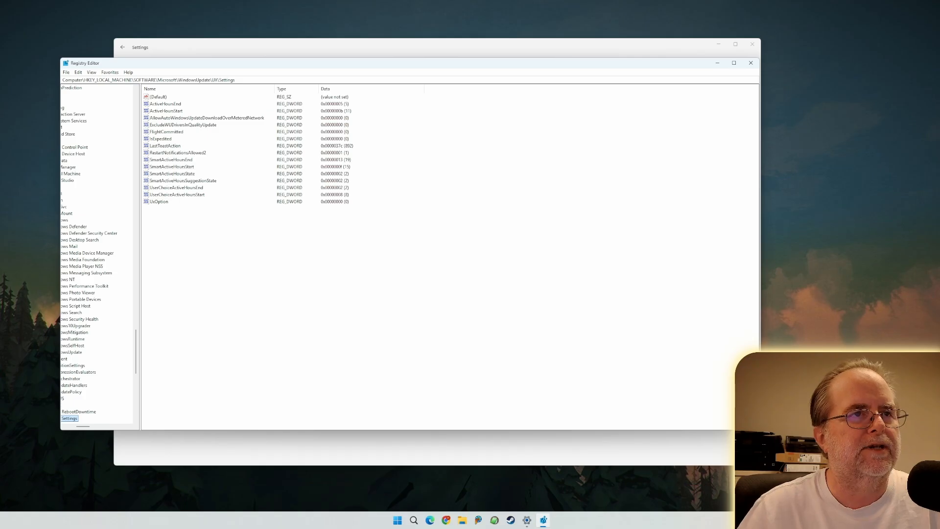
pyautogui.moveTo(406, 68); pyautogui.dragTo(508, 59)
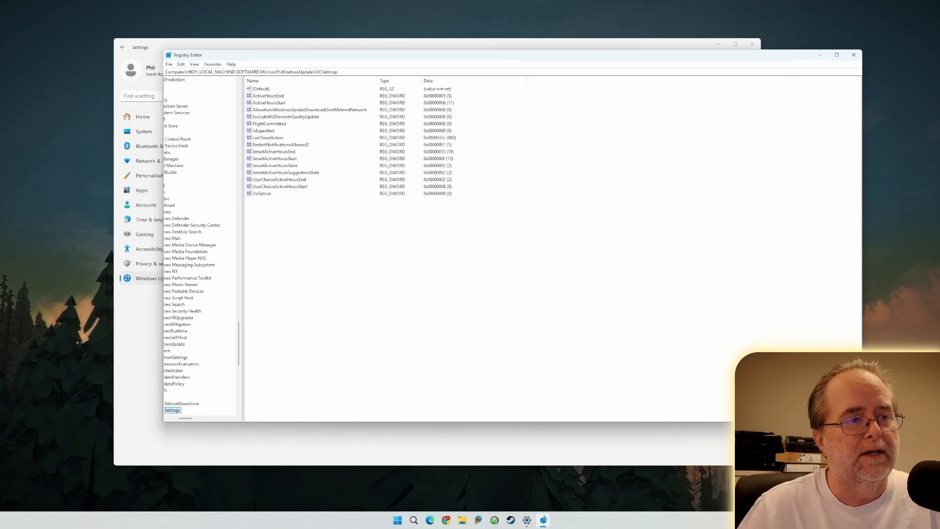
pyautogui.moveTo(243, 245); pyautogui.dragTo(315, 245)
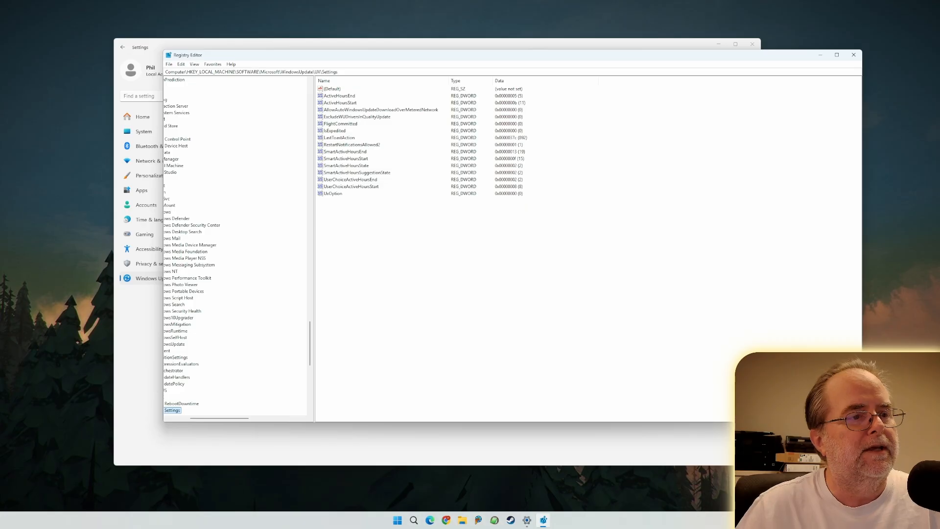
pyautogui.moveTo(216, 418); pyautogui.dragTo(198, 419)
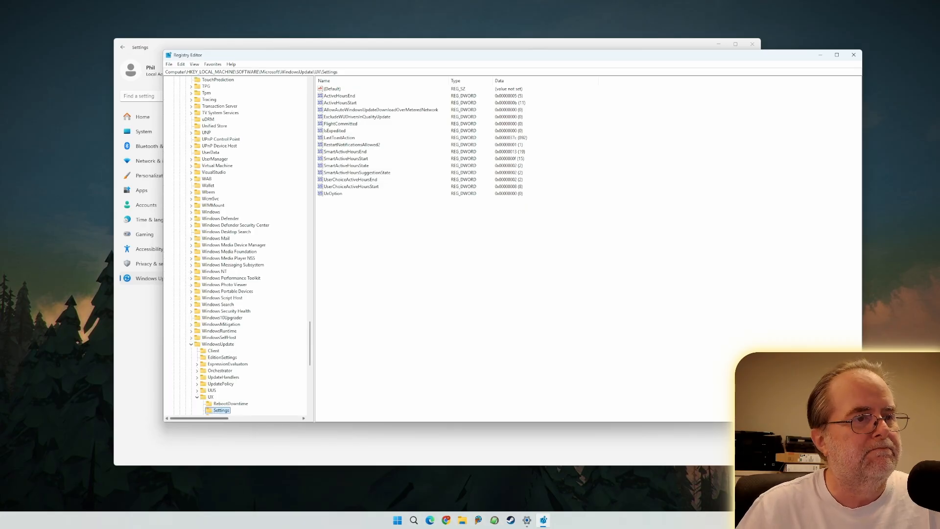
# - Trace the registry path from the Microsoft key down to WindowsUpdate\UX\Settings in the key tree
pyautogui.moveTo(310, 344); pyautogui.dragTo(310, 103)
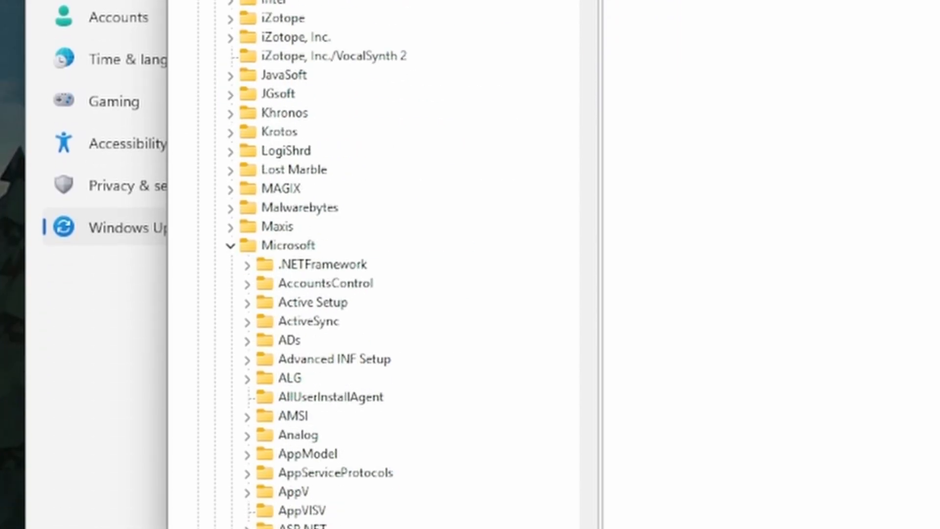
pyautogui.scroll(-4, 314, 264)
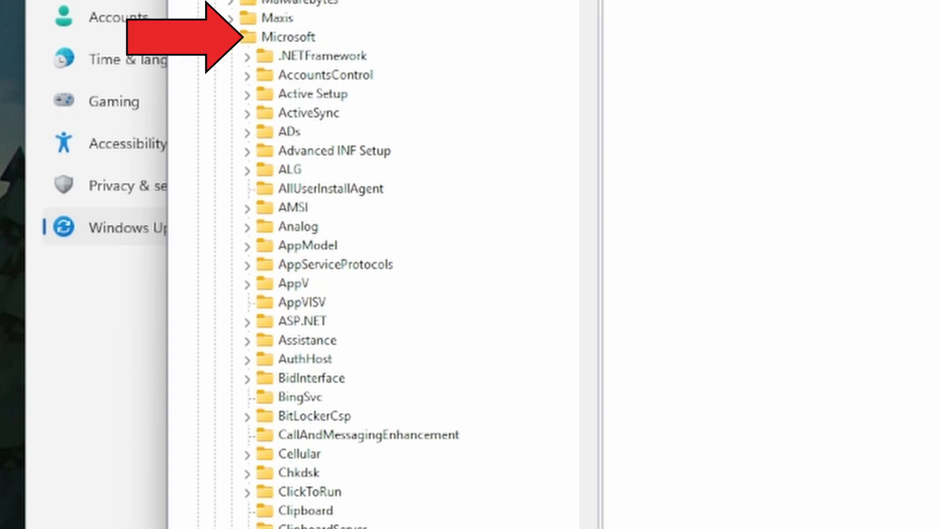
pyautogui.scroll(-20, 372, 265)
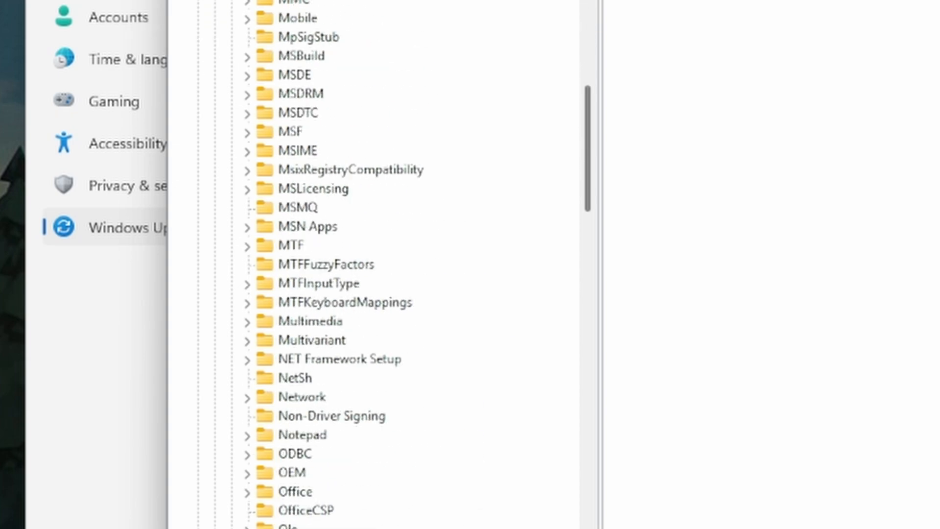
pyautogui.scroll(-20, 373, 264)
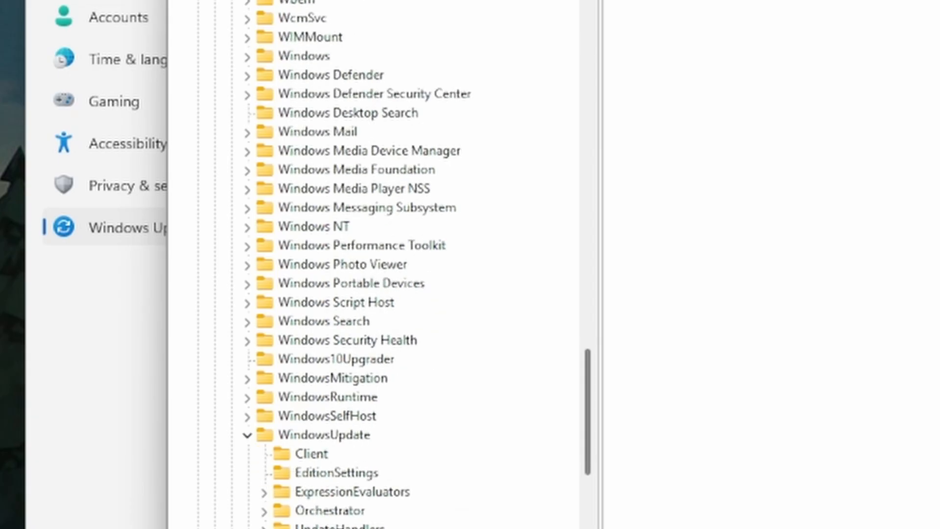
pyautogui.scroll(-5, 372, 264)
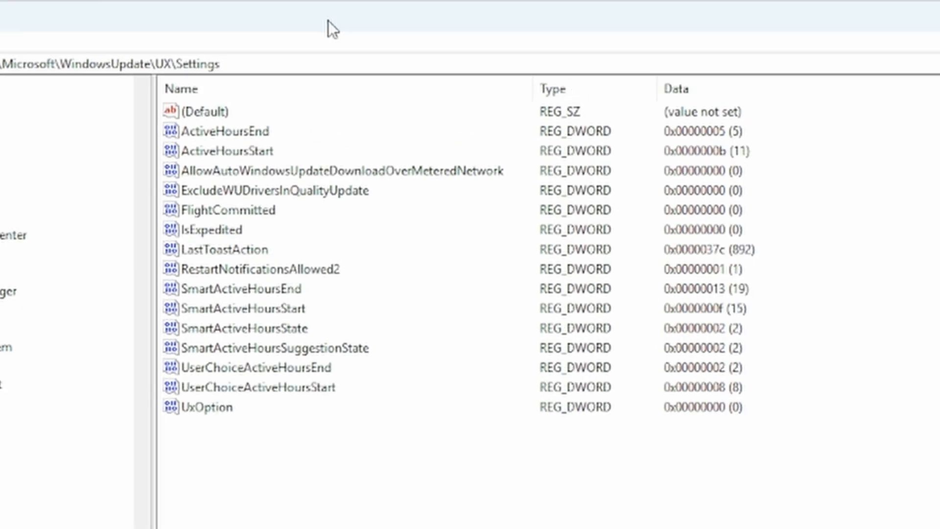
# - Switch to Settings, reload the Windows Update Advanced options page to check the expanded active hours, and close Settings
pyautogui.moveTo(330, 4); pyautogui.dragTo(302, 246)
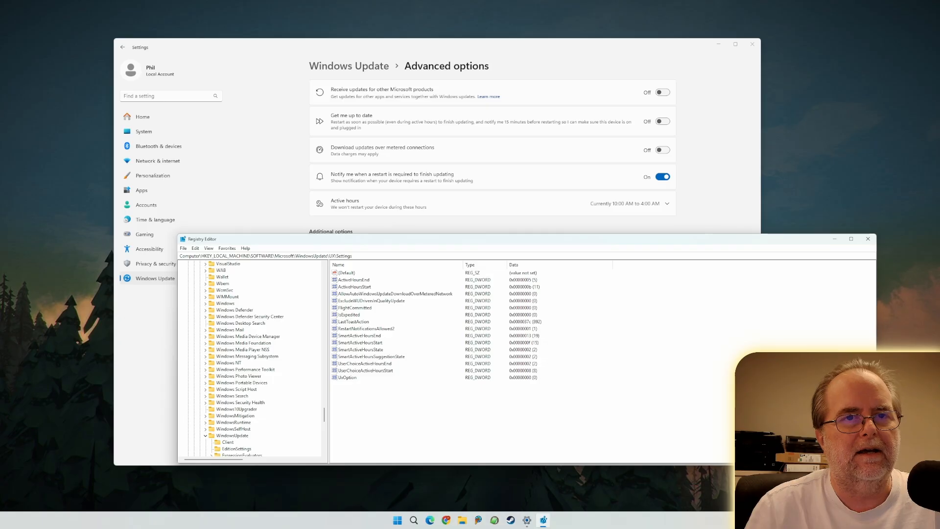
pyautogui.hotkey('alt', 'Tab')
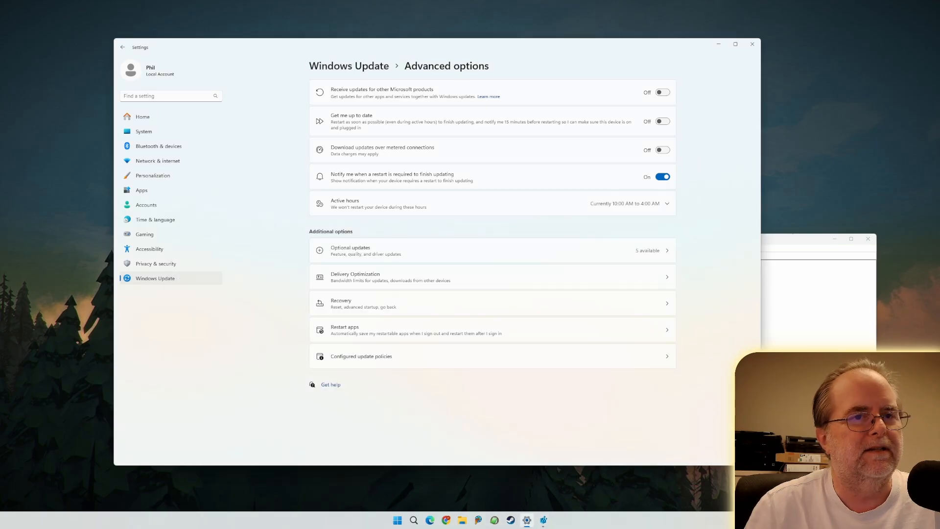
pyautogui.click(348, 67)
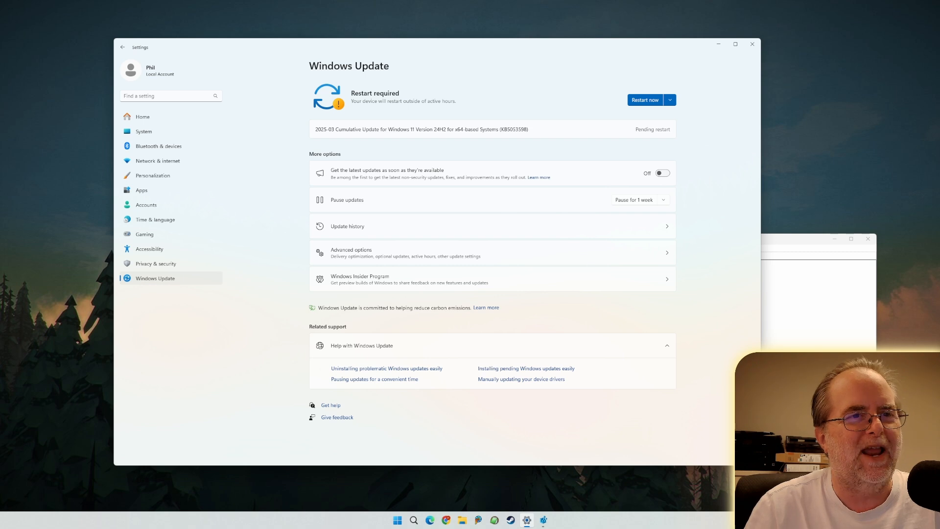
pyautogui.click(372, 253)
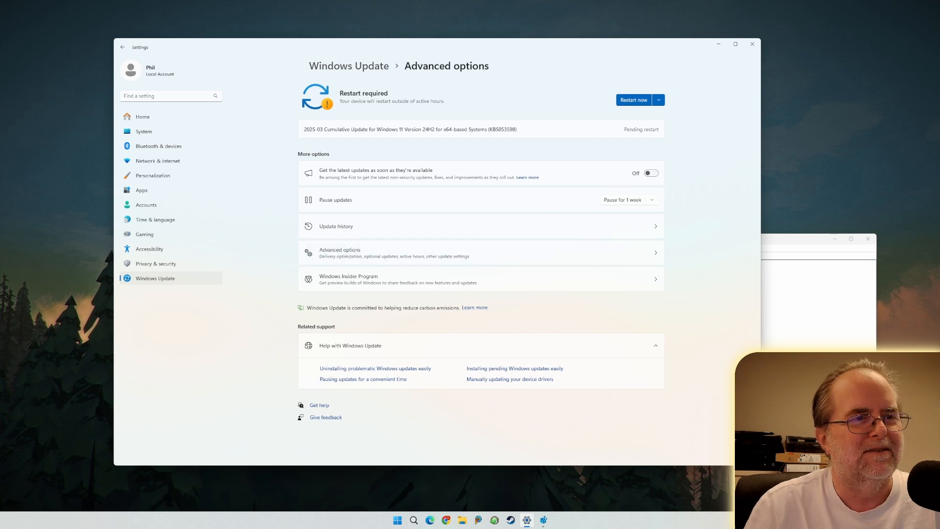
pyautogui.click(492, 203)
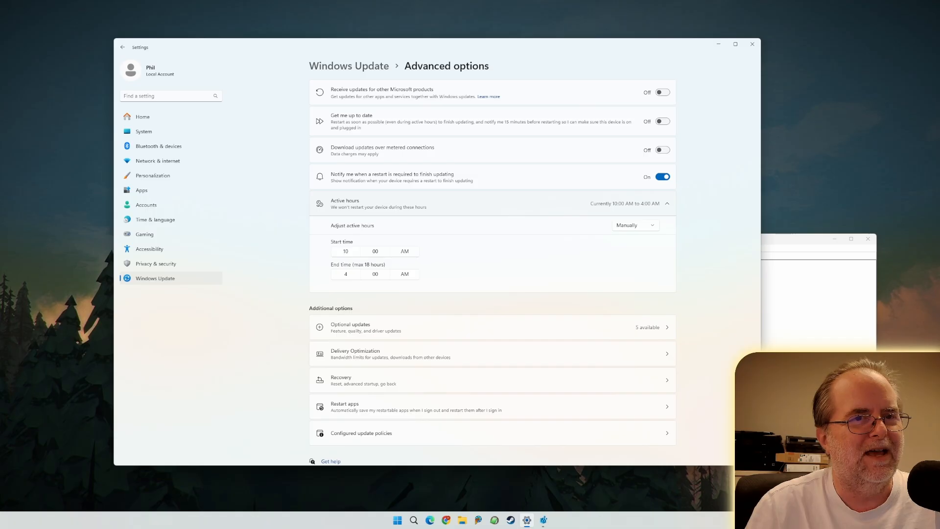
pyautogui.click(492, 203)
pyautogui.click(753, 43)
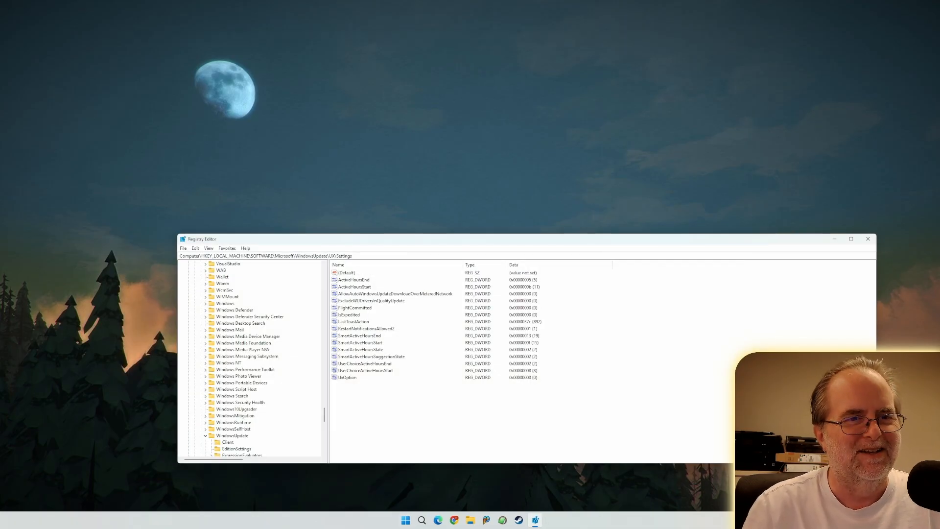
# - Check the ActiveHoursEnd and ActiveHoursStart registry values and reopen the Windows Update Advanced options in Settings to compare the active hours
pyautogui.click(354, 280)
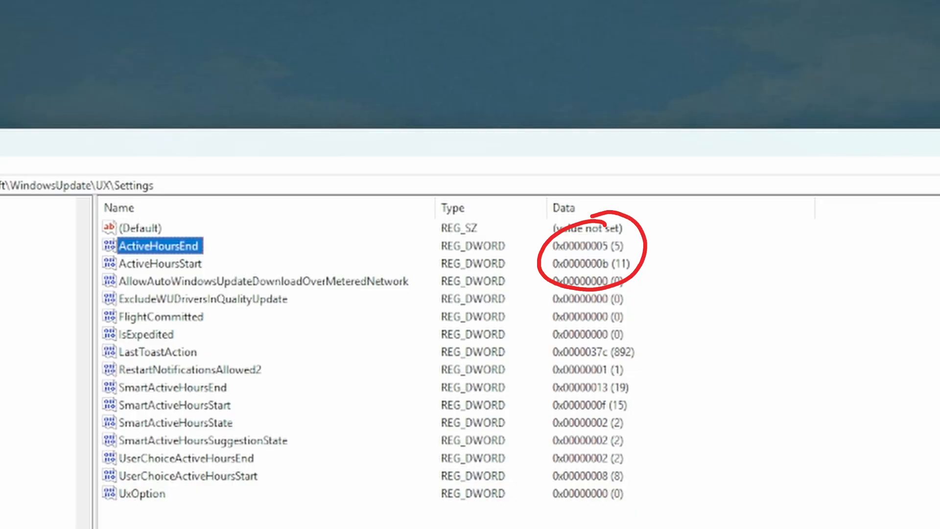
pyautogui.click(161, 264)
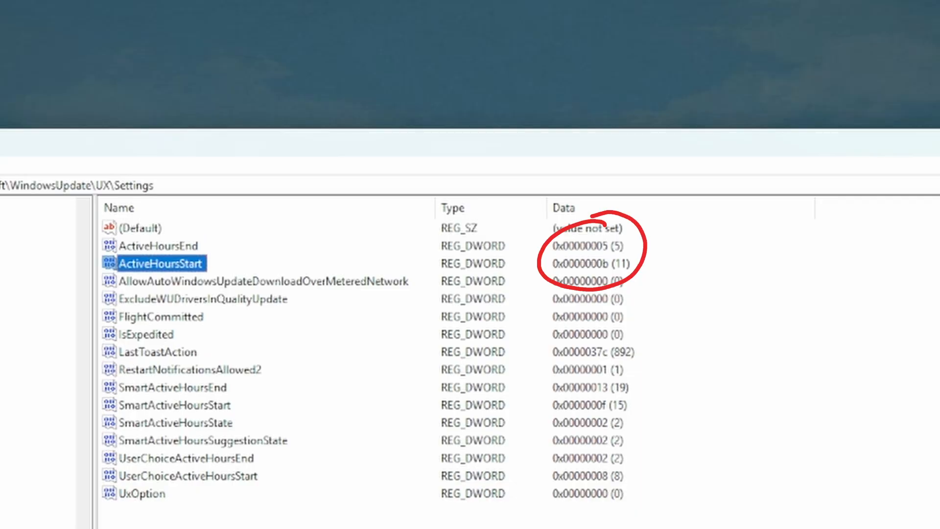
pyautogui.press('super')
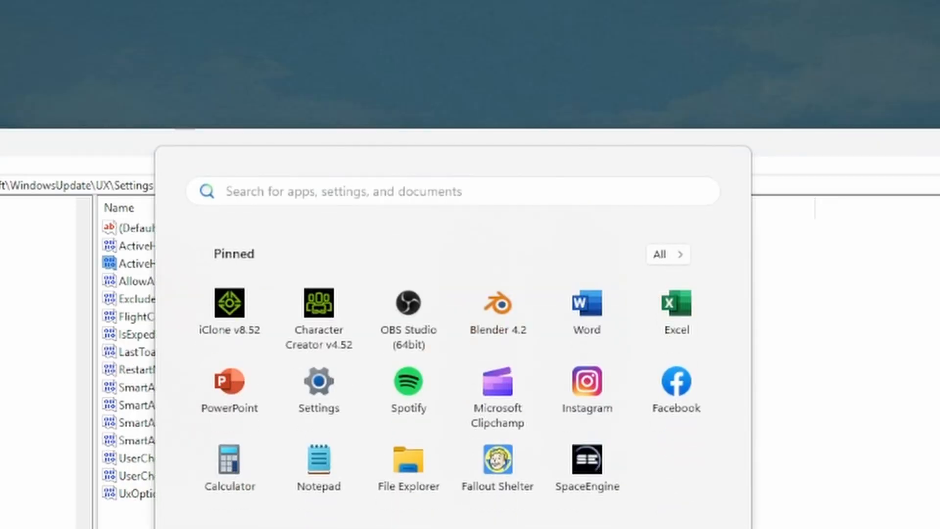
pyautogui.write('windows')
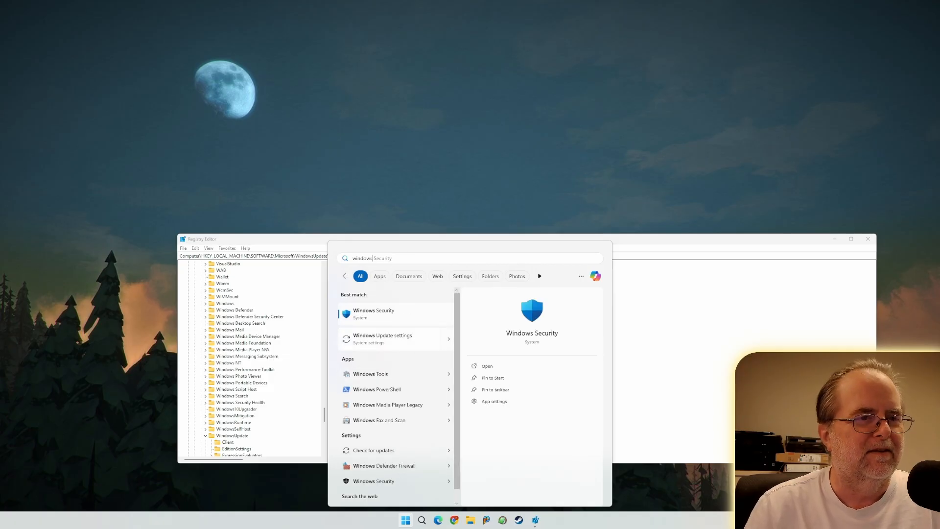
pyautogui.click(387, 339)
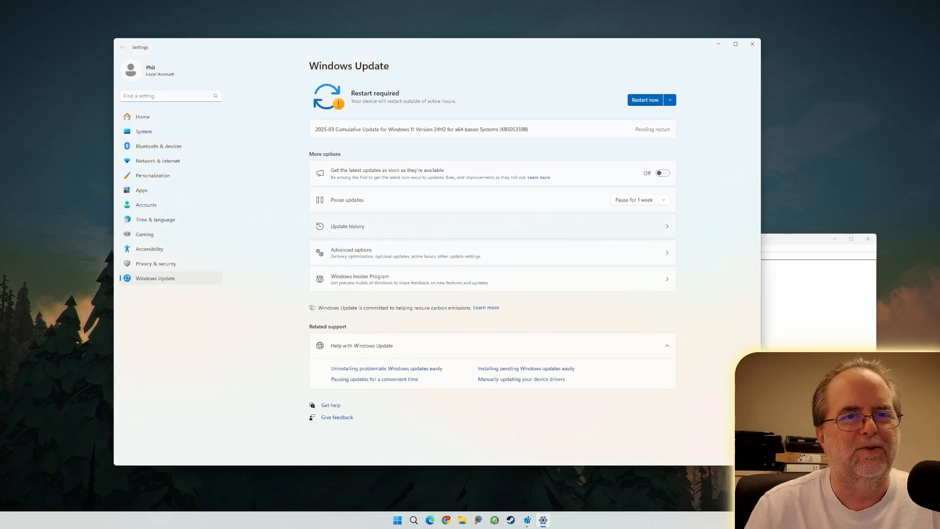
pyautogui.click(351, 253)
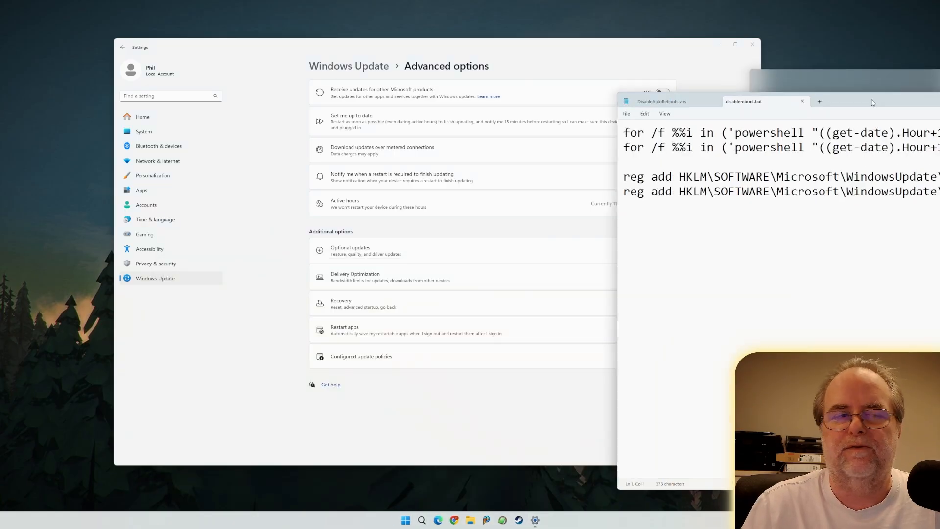
# - Bring the disablereboot.bat script window fully into view and highlight the +18 hour offset in its startHour line
pyautogui.moveTo(889, 96); pyautogui.dragTo(307, 77)
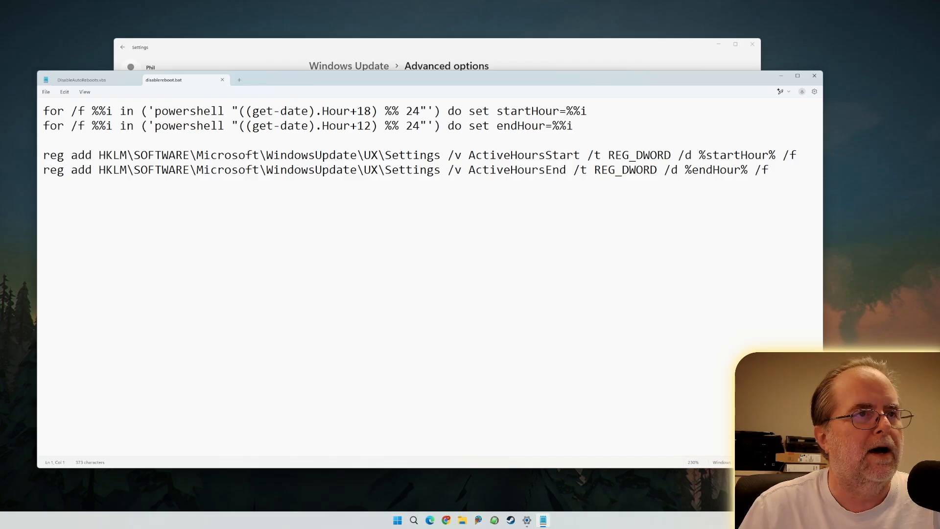
pyautogui.moveTo(353, 81)
pyautogui.mouseDown()
pyautogui.moveTo(362, 81)
pyautogui.moveTo(341, 72)
pyautogui.moveTo(354, 74)
pyautogui.mouseUp()
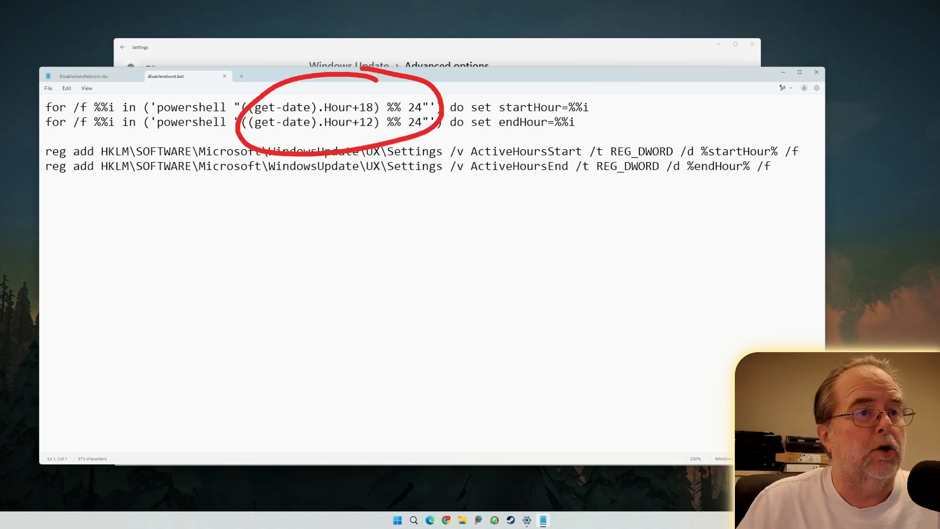
pyautogui.moveTo(353, 108); pyautogui.dragTo(374, 108)
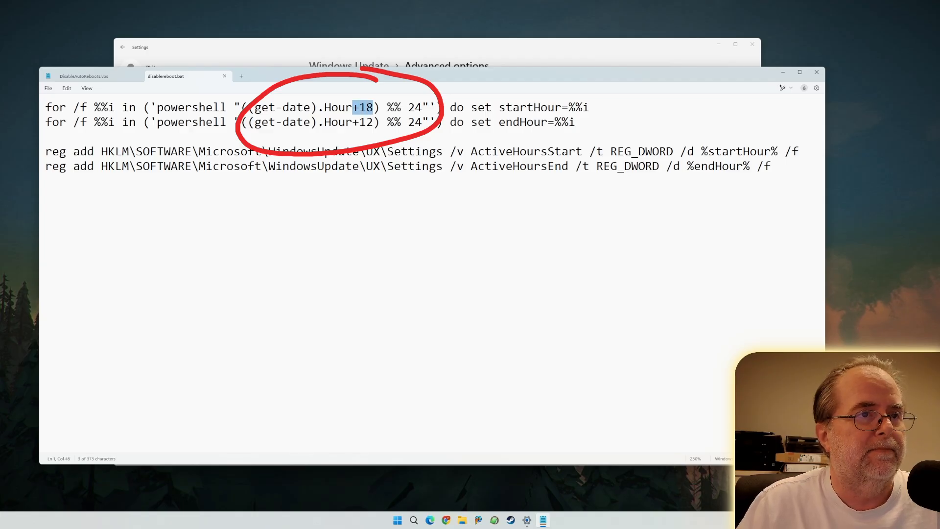
# - Highlight startHour and the Hour term of the endHour line, and move the script window briefly aside to compare with the active hours in Settings
pyautogui.moveTo(499, 108); pyautogui.dragTo(562, 108)
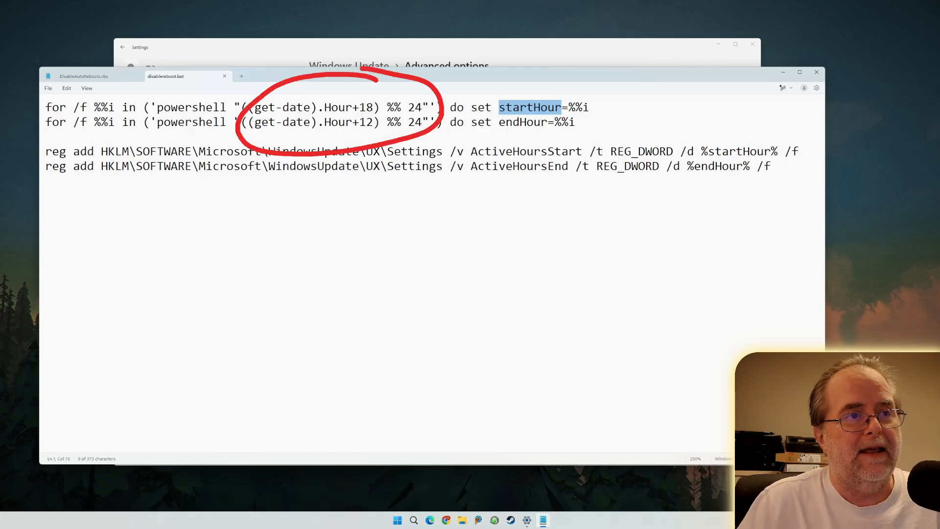
pyautogui.moveTo(324, 122); pyautogui.dragTo(345, 122)
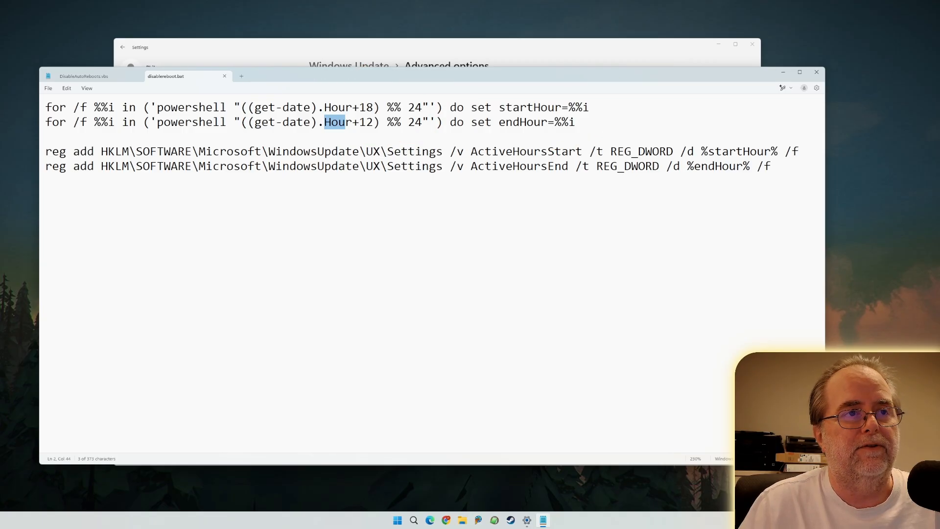
pyautogui.moveTo(565, 75); pyautogui.dragTo(565, 230)
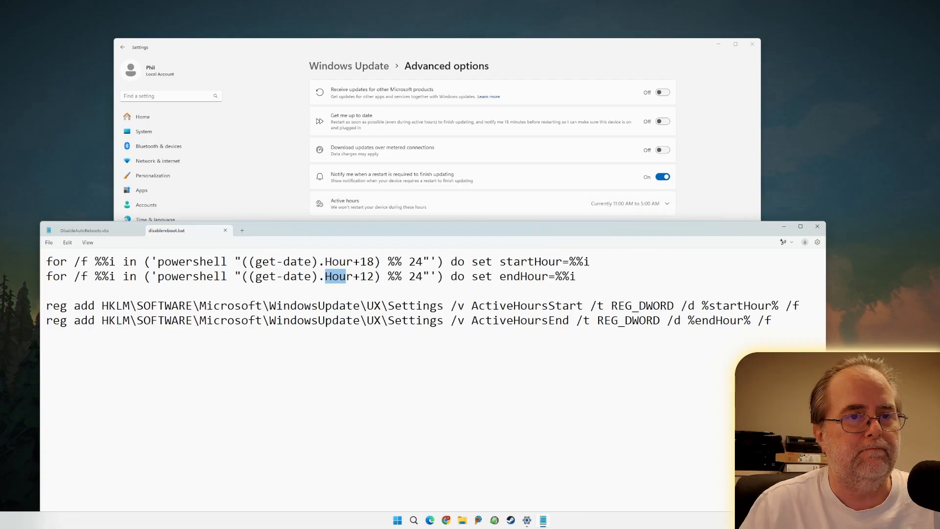
pyautogui.moveTo(737, 235); pyautogui.dragTo(754, 82)
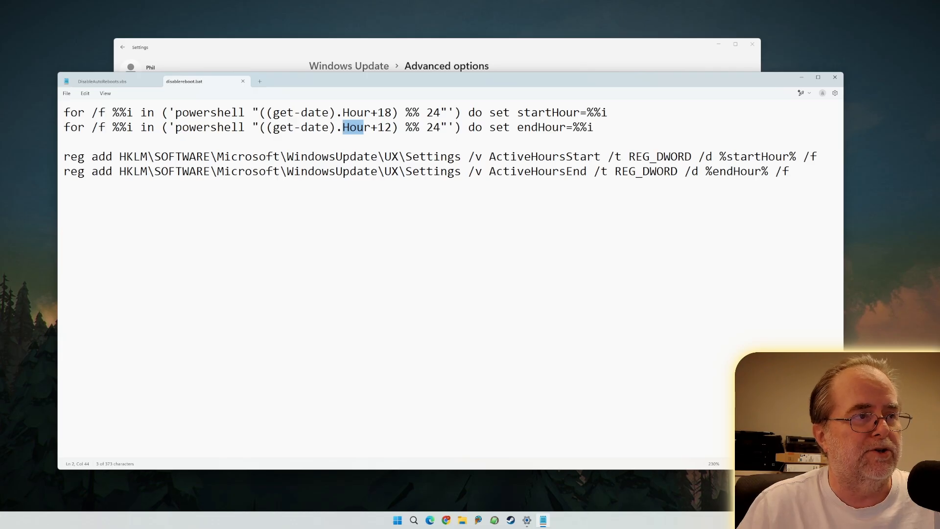
# - Highlight the ActiveHoursStart and ActiveHoursEnd value names in the two reg add lines of disablereboot.bat
pyautogui.tripleClick(448, 157)
pyautogui.moveTo(447, 157); pyautogui.dragTo(587, 172)
pyautogui.click(601, 156)
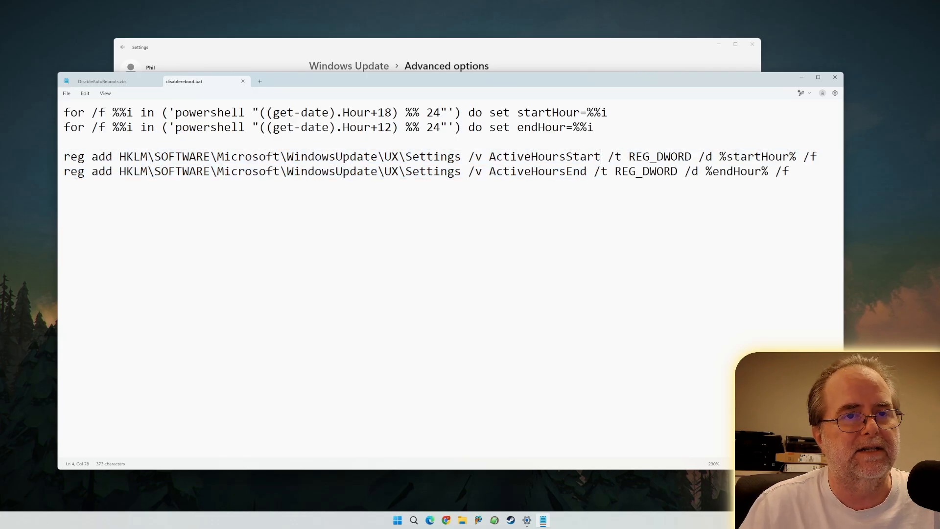
pyautogui.moveTo(490, 157); pyautogui.dragTo(601, 157)
pyautogui.moveTo(489, 171); pyautogui.dragTo(587, 171)
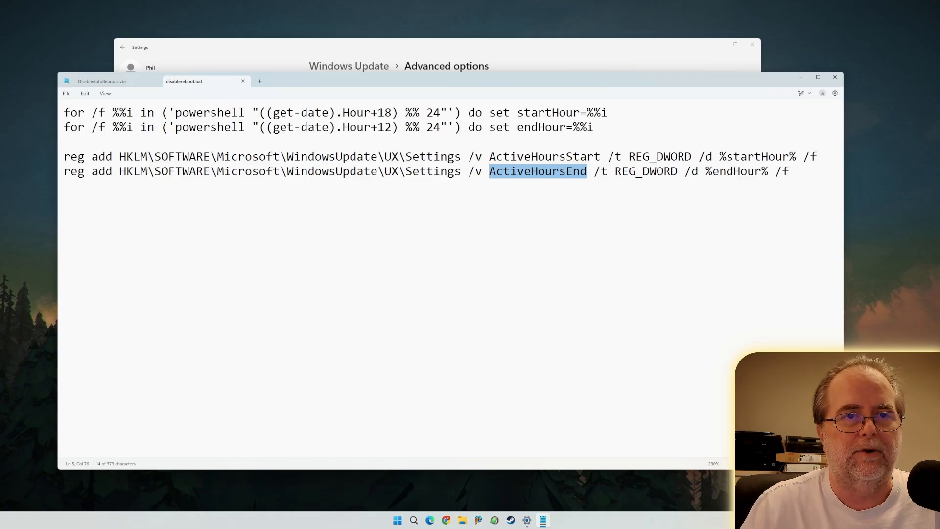
pyautogui.moveTo(688, 82)
pyautogui.mouseDown()
pyautogui.moveTo(664, 86)
pyautogui.moveTo(684, 86)
pyautogui.mouseUp()
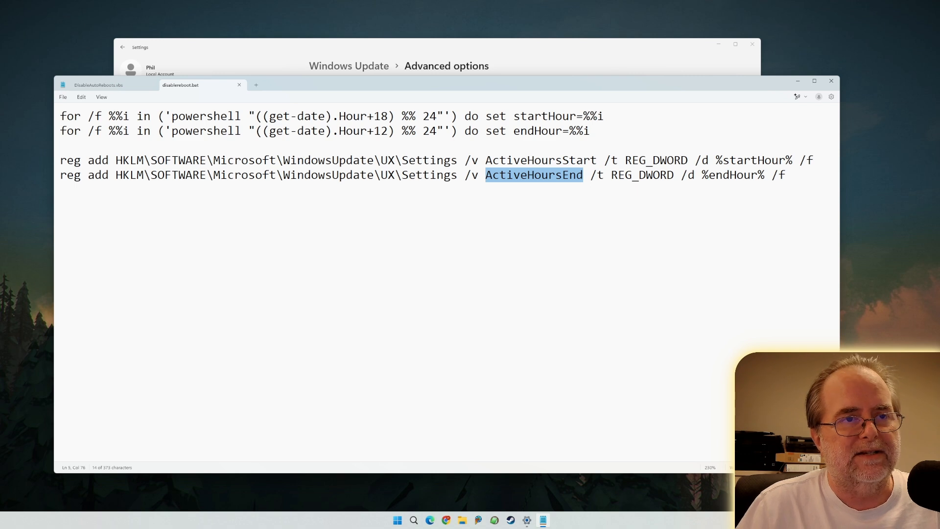
pyautogui.click(486, 160)
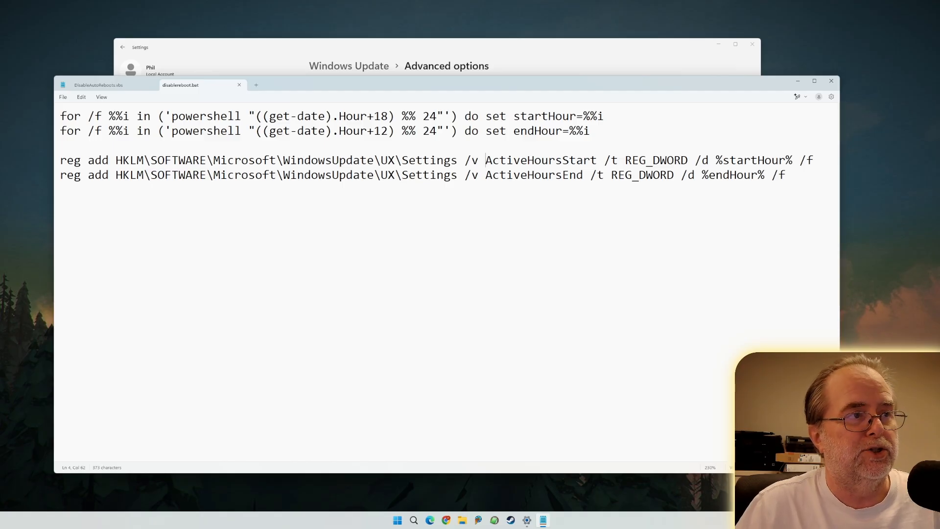
pyautogui.moveTo(60, 116); pyautogui.dragTo(88, 116)
pyautogui.click(60, 116)
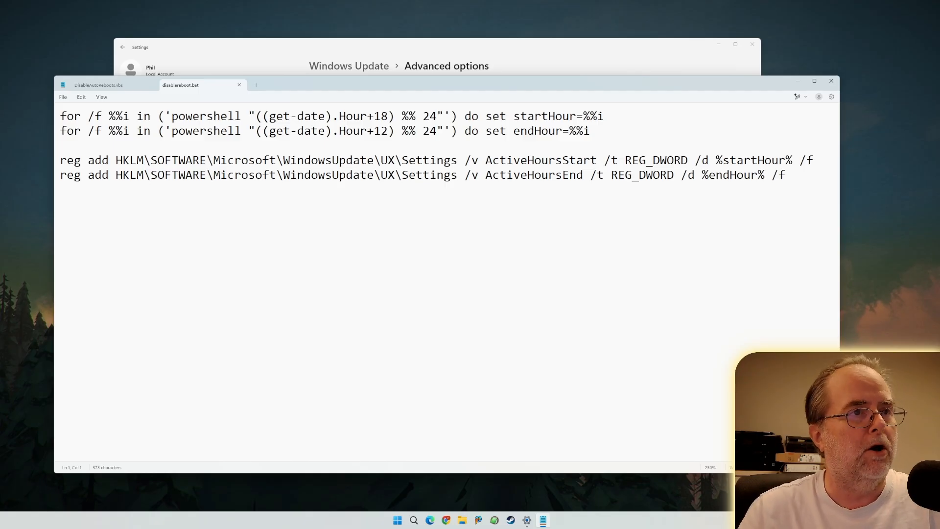
pyautogui.moveTo(304, 83)
pyautogui.mouseDown()
pyautogui.moveTo(338, 86)
pyautogui.moveTo(316, 86)
pyautogui.mouseUp()
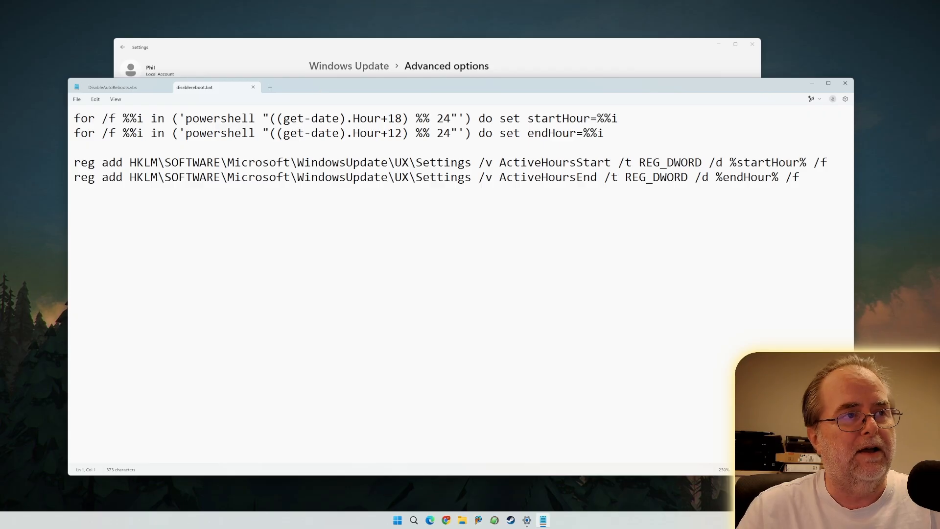
# - Display the DisableAutoReboots.vbs script and highlight its Dim WinScriptHost line and the C:\utils\disablereboot.bat path
pyautogui.click(112, 87)
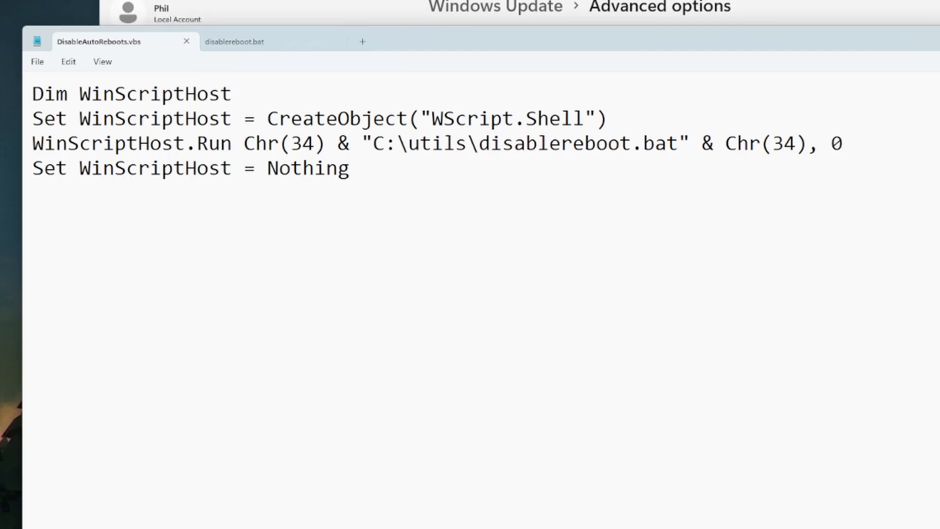
pyautogui.moveTo(32, 93); pyautogui.dragTo(392, 94)
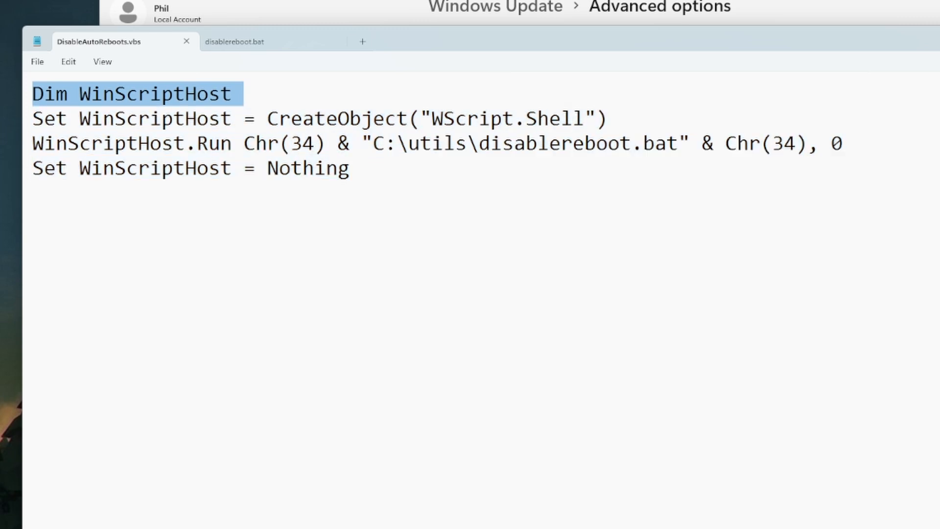
pyautogui.moveTo(373, 143); pyautogui.dragTo(679, 143)
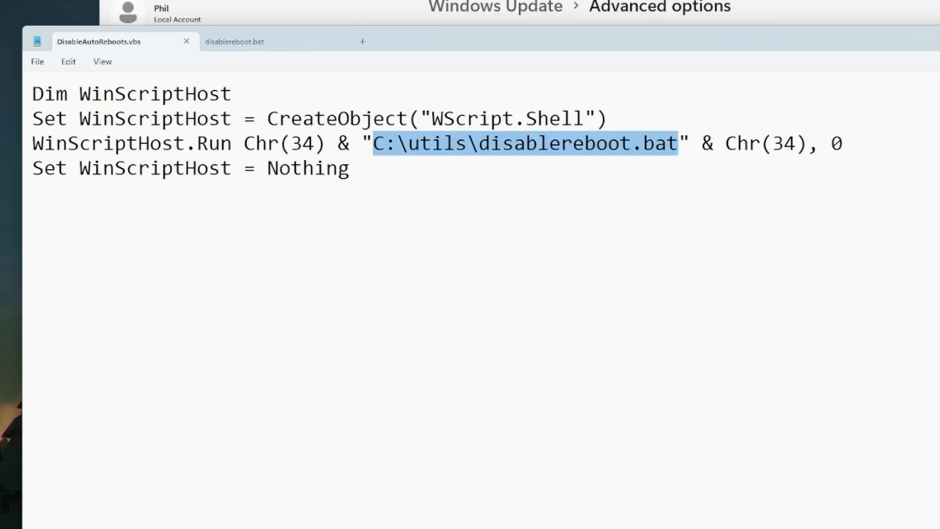
pyautogui.press('Left')
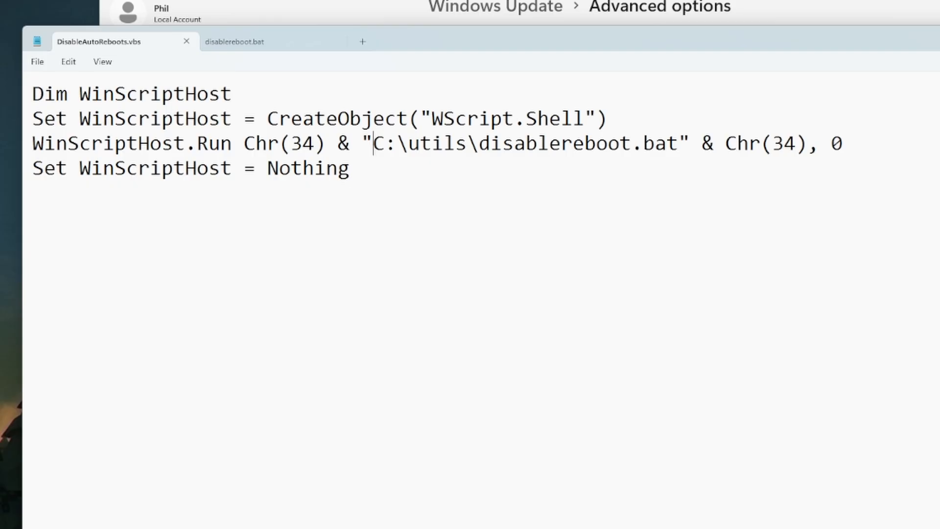
# - Bring up the C:\utils folder in File Explorer below the script code and compare disablereboot.bat with the path in the script
pyautogui.press('super')
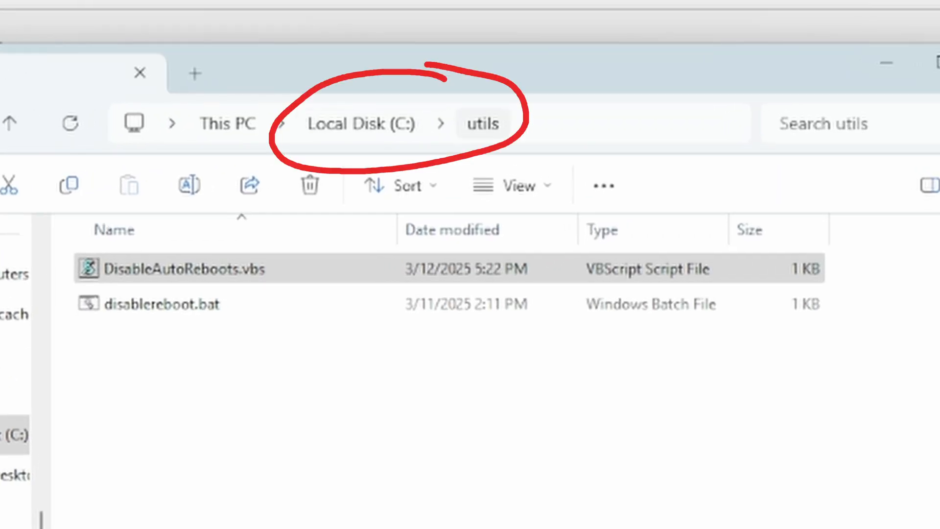
pyautogui.click(461, 391)
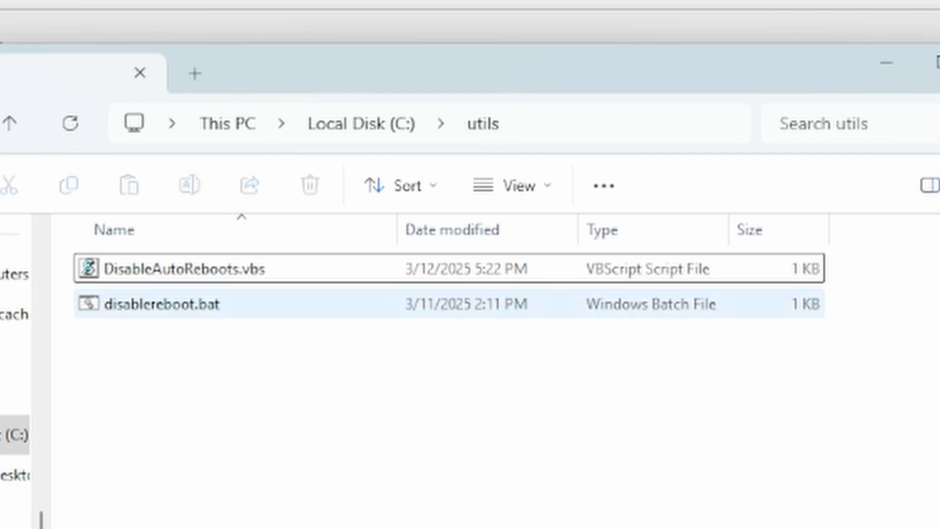
pyautogui.moveTo(308, 80); pyautogui.dragTo(366, 299)
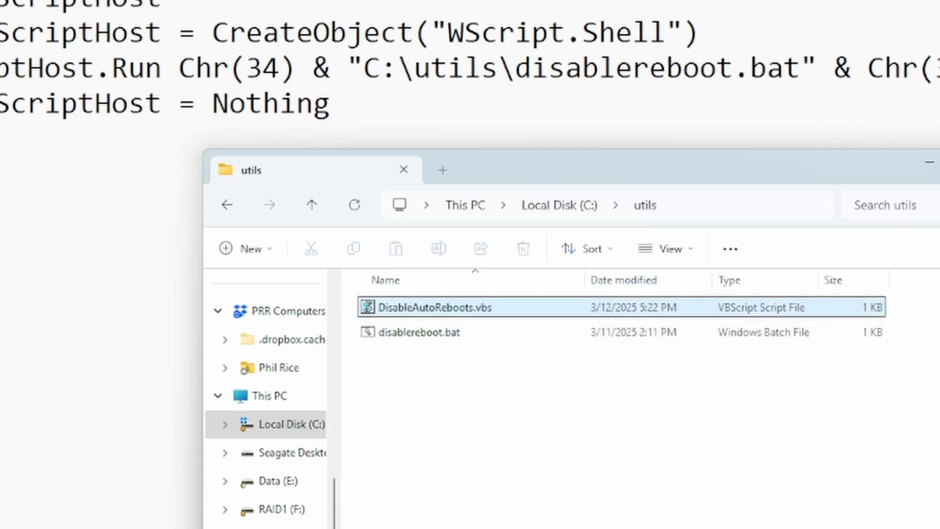
pyautogui.click(419, 333)
pyautogui.click(500, 387)
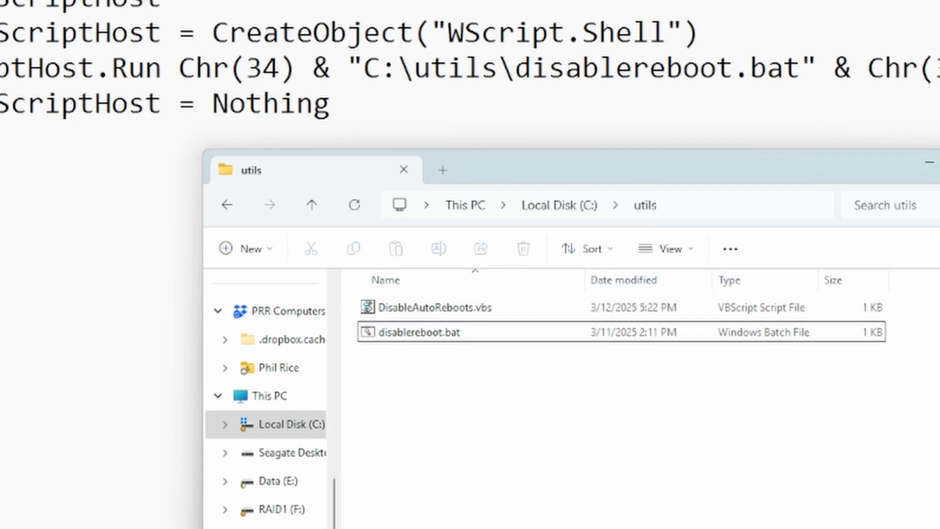
pyautogui.moveTo(364, 67); pyautogui.dragTo(801, 67)
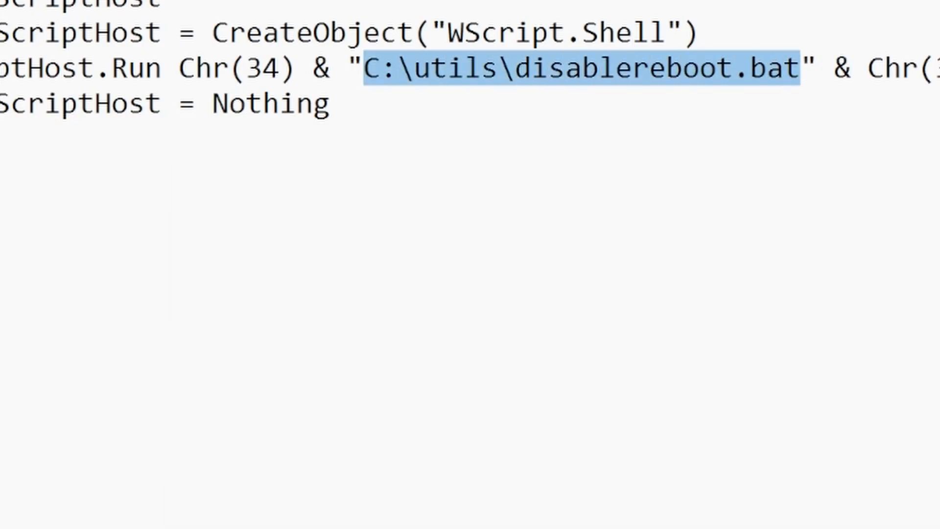
pyautogui.hotkey('alt', 'Tab')
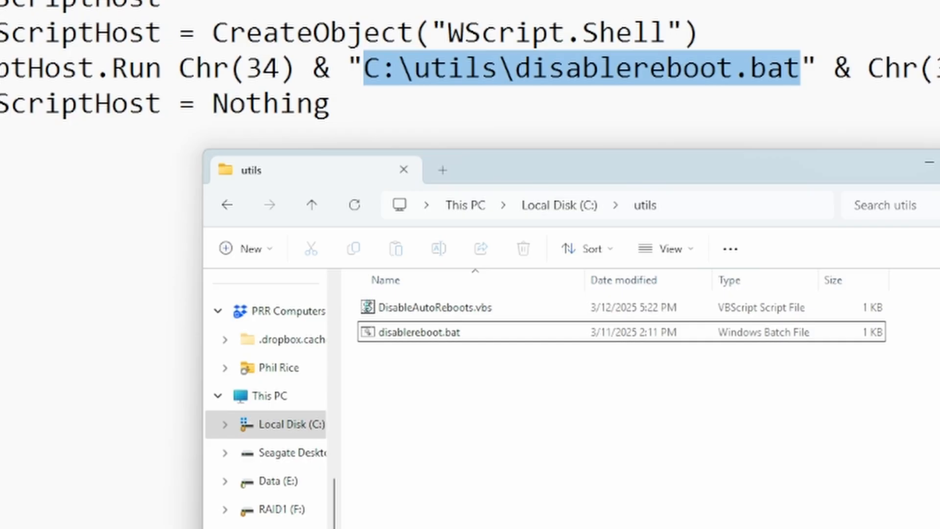
# - Open Task Scheduler, move its window higher, and enlarge the task list to show more tasks
pyautogui.press('super')
pyautogui.write('task')
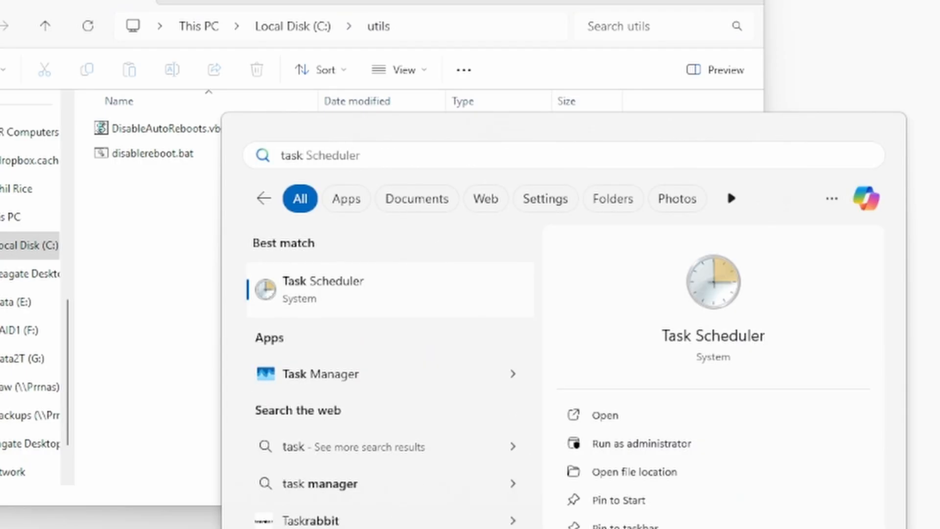
pyautogui.press('Return')
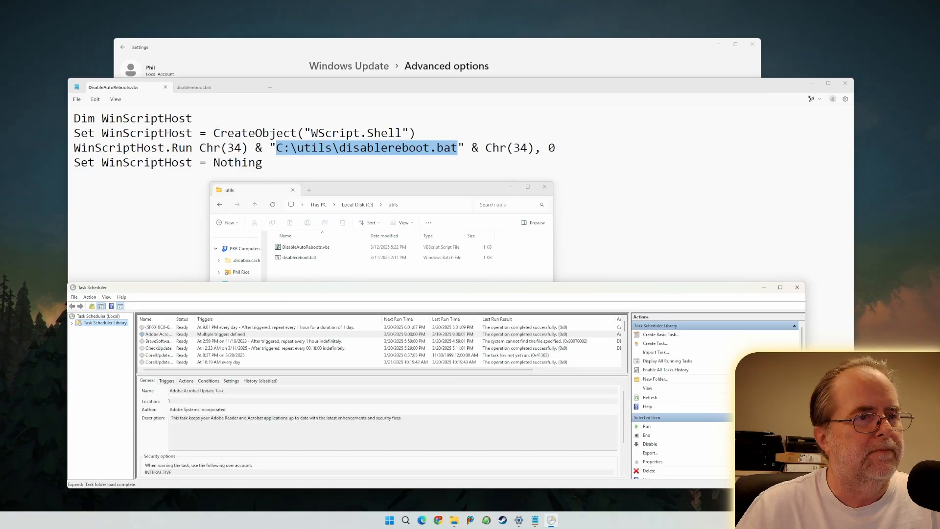
pyautogui.moveTo(333, 288); pyautogui.dragTo(382, 66)
pyautogui.moveTo(382, 267); pyautogui.dragTo(384, 422)
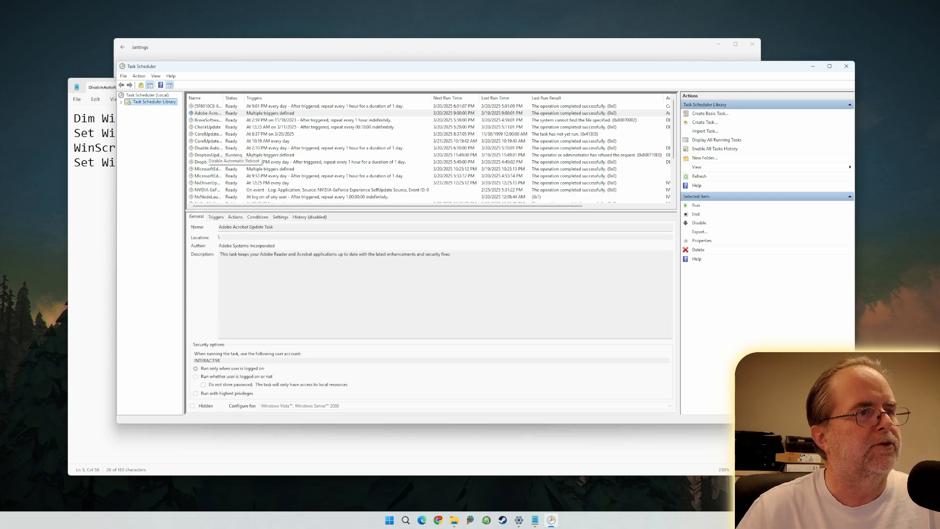
# - View the Disable Automatic Reboot task's properties, cancel the dialog, and show the task creation commands for the Task Scheduler Library
pyautogui.click(208, 148)
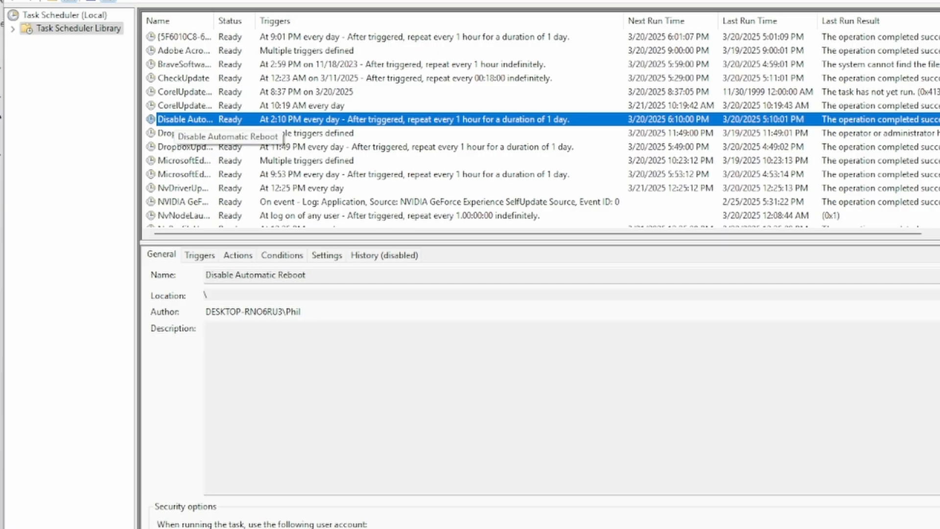
pyautogui.rightClick(182, 122)
pyautogui.click(230, 191)
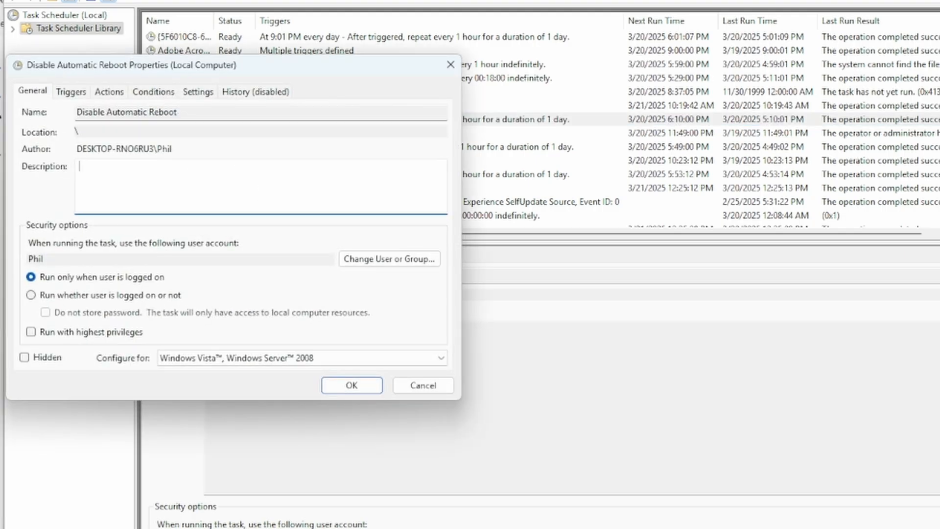
pyautogui.moveTo(220, 66); pyautogui.dragTo(590, 61)
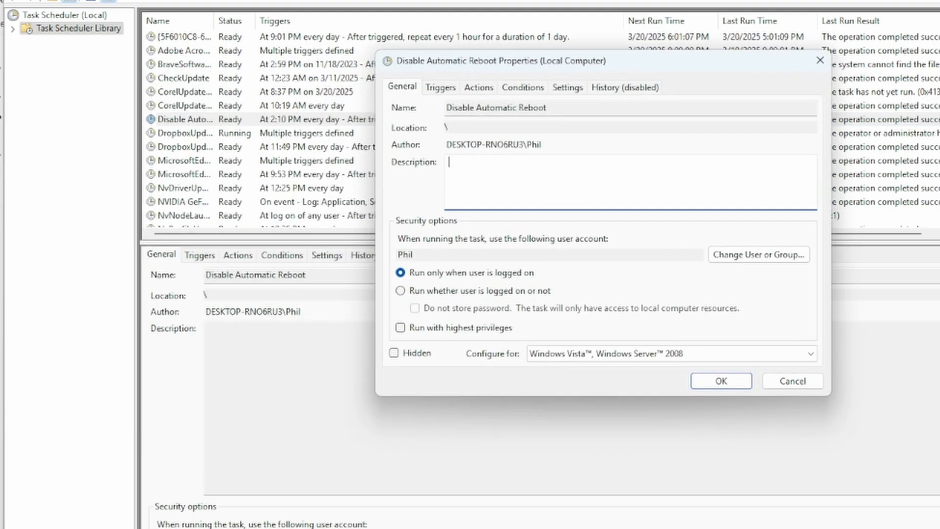
pyautogui.click(792, 381)
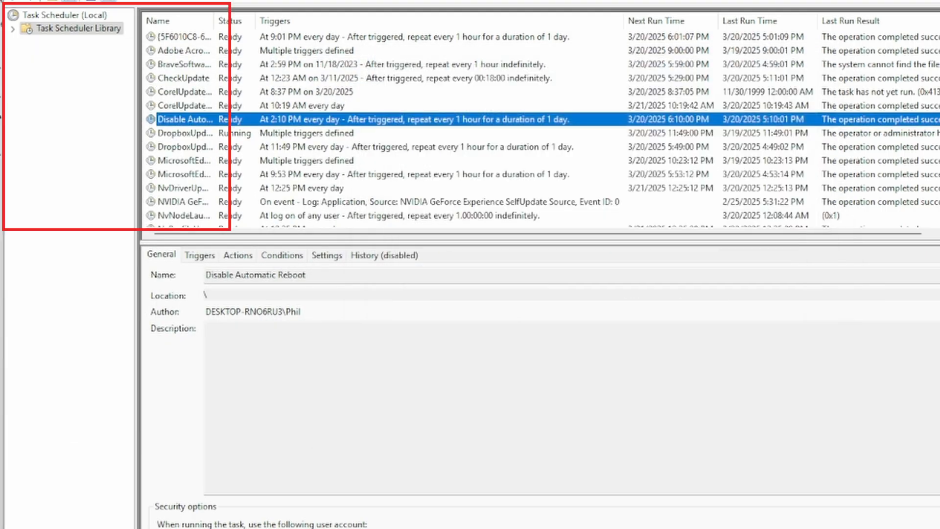
pyautogui.rightClick(72, 29)
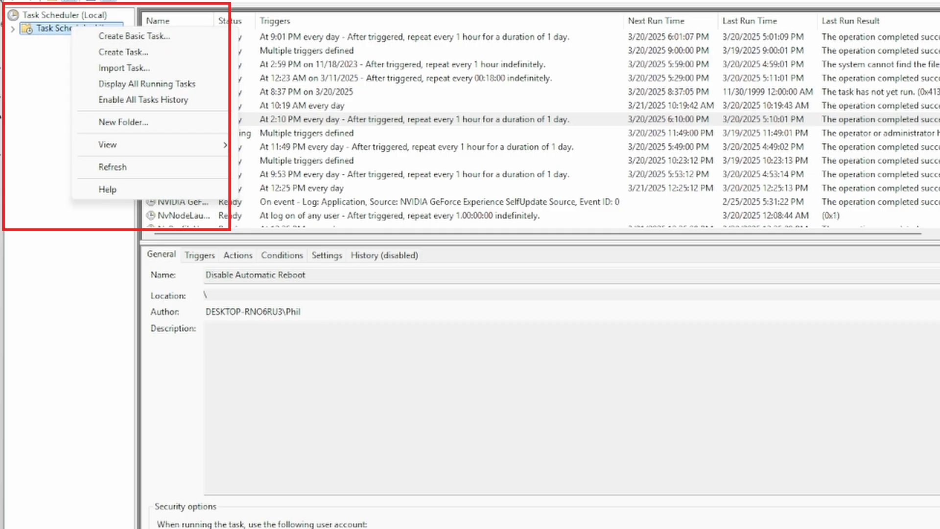
pyautogui.click(294, 119)
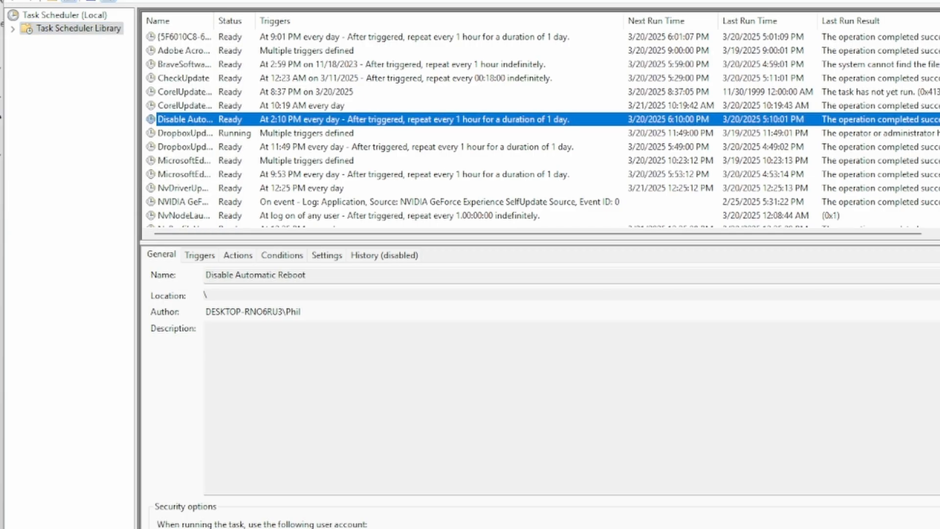
# - Open the Disable Automatic Reboot task's properties and bring up its Daily trigger for editing
pyautogui.rightClick(208, 120)
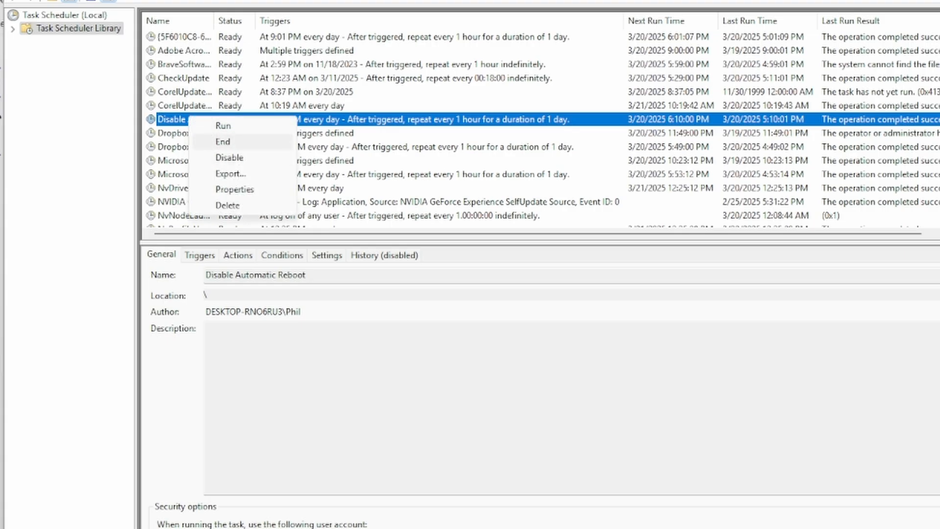
pyautogui.click(235, 189)
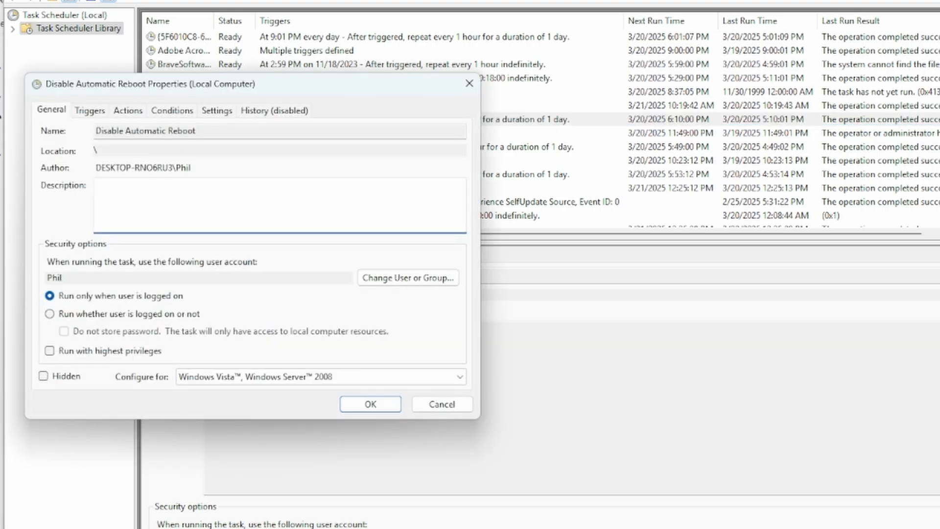
pyautogui.moveTo(252, 51); pyautogui.dragTo(521, 53)
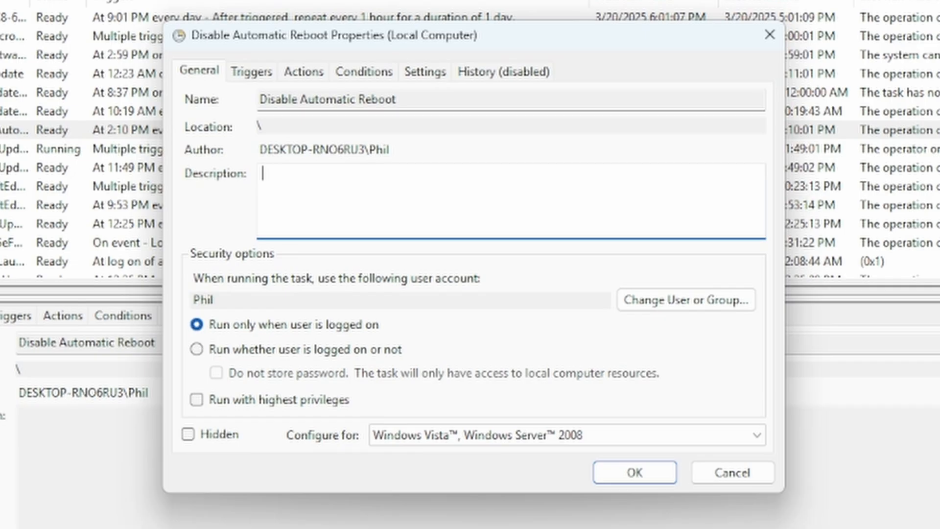
pyautogui.click(251, 71)
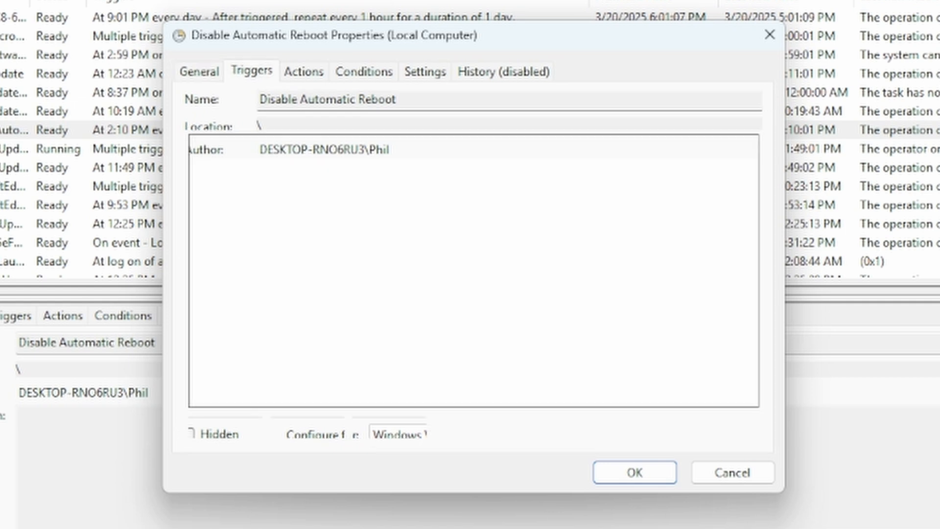
pyautogui.click(421, 169)
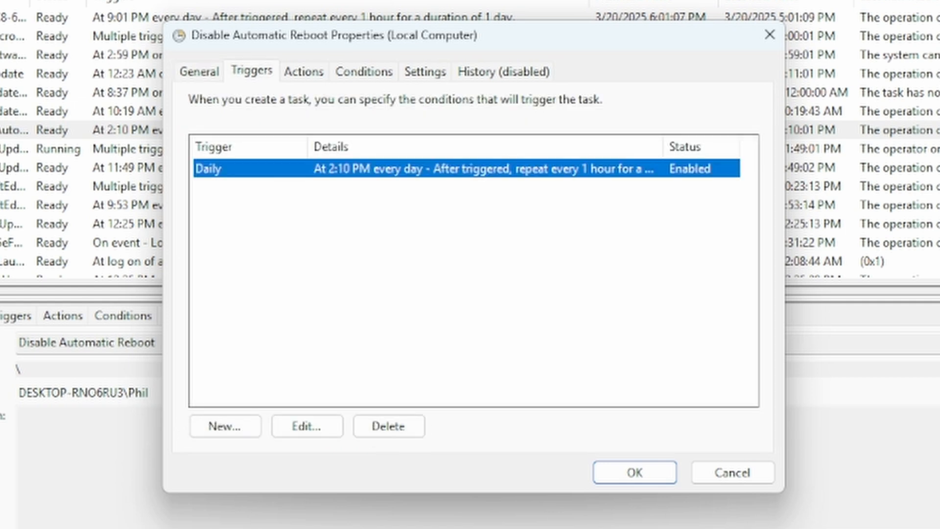
pyautogui.click(307, 427)
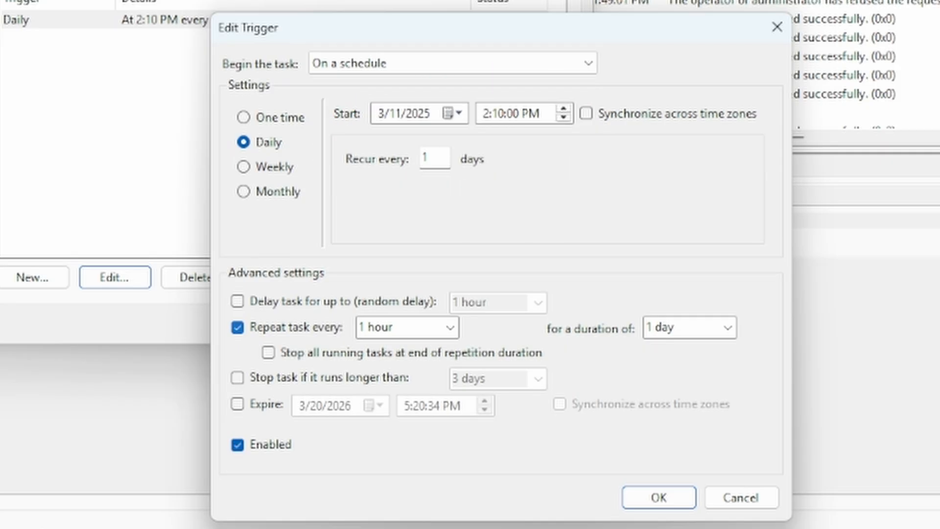
# - Check the Daily trigger's repeat interval and duration options, keep 1 hour and 1 day, and close the trigger
pyautogui.click(451, 327)
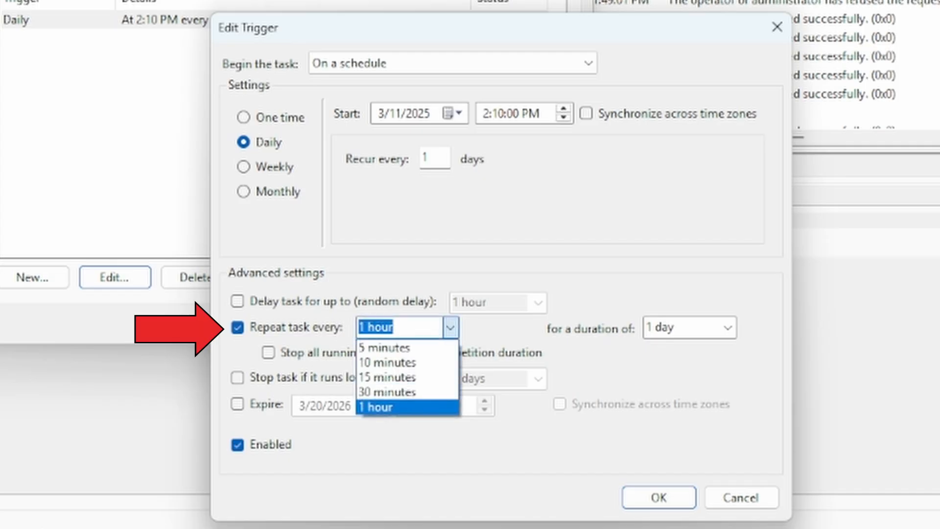
pyautogui.click(728, 328)
pyautogui.click(728, 327)
pyautogui.click(728, 327)
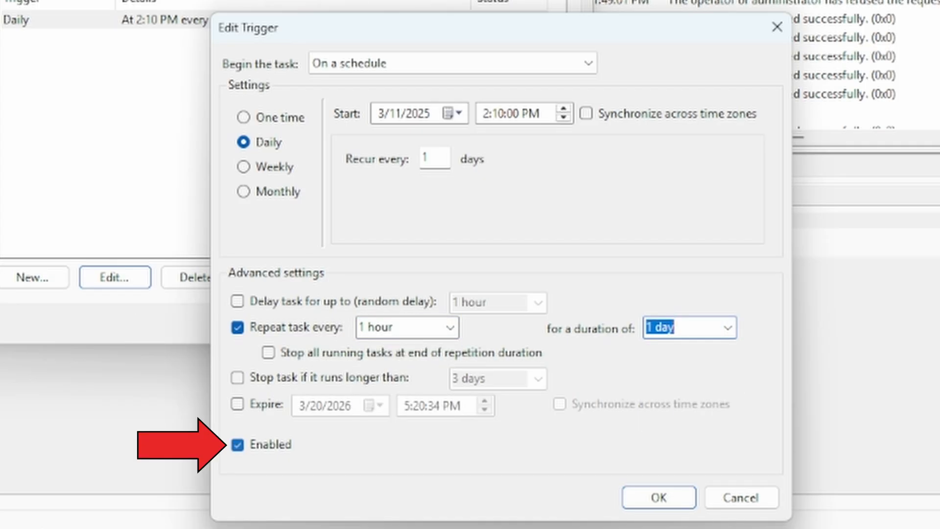
pyautogui.press('Return')
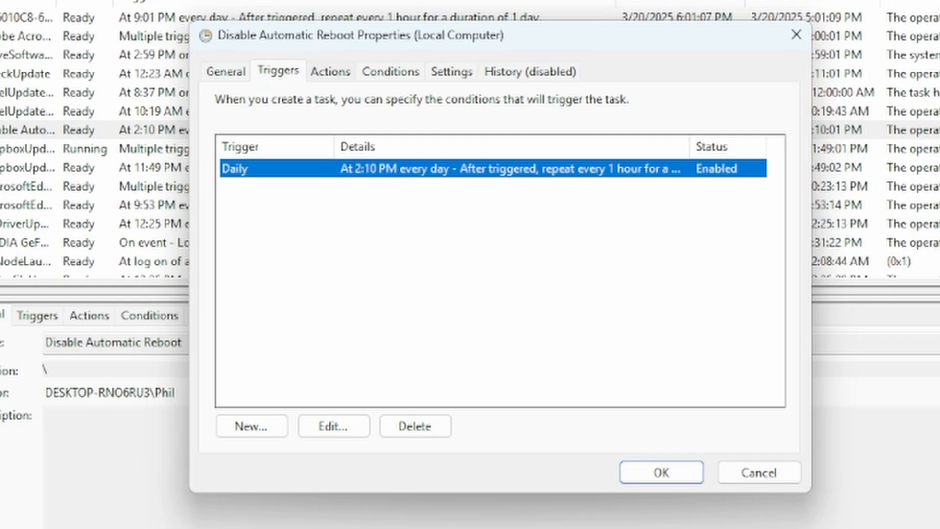
# - Open the task's Start a program action for editing and highlight wscript.exe in the program path
pyautogui.hotkey('ctrl', 'Tab')
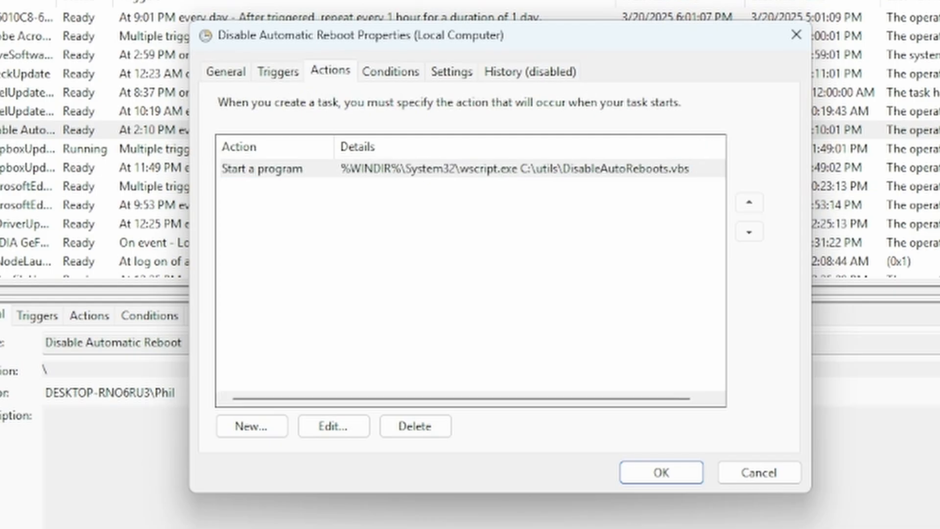
pyautogui.click(392, 168)
pyautogui.click(334, 427)
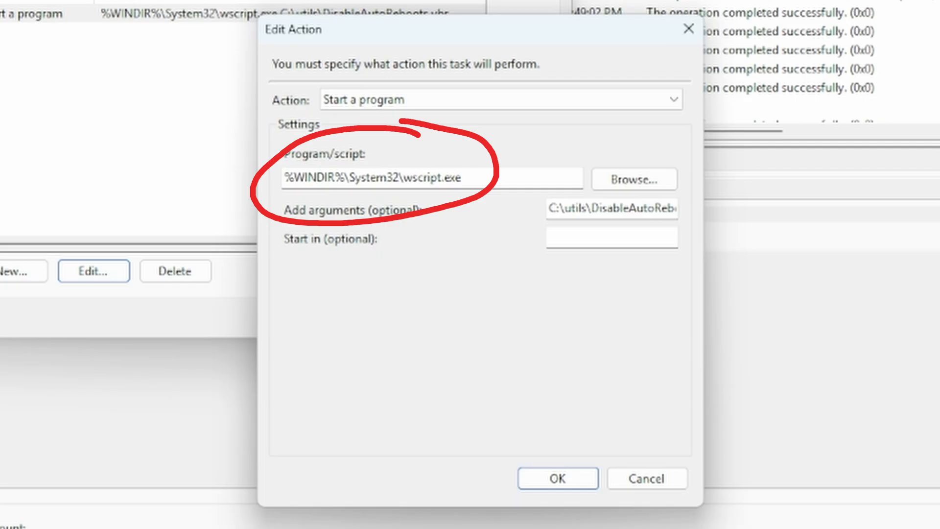
pyautogui.moveTo(403, 178); pyautogui.dragTo(462, 178)
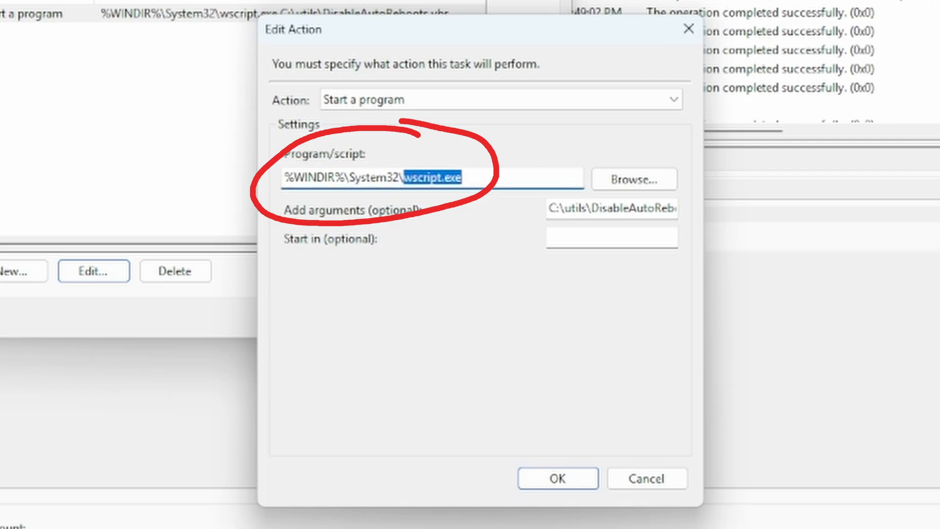
pyautogui.click(463, 177)
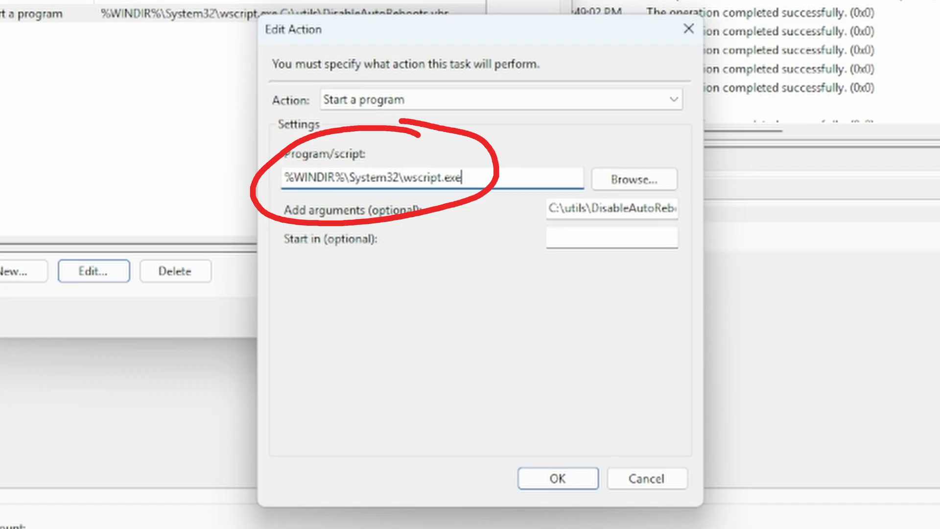
# - Highlight the %WINDIR% variable and the wscript.exe file name in the action's program path to examine each part
pyautogui.press('Home')
pyautogui.hotkey('shift', 'Right')
pyautogui.hotkey('shift', 'Right')
pyautogui.hotkey('shift', 'Right')
pyautogui.hotkey('shift', 'Right')
pyautogui.hotkey('shift', 'Right')
pyautogui.hotkey('shift', 'Right')
pyautogui.hotkey('shift', 'Right')
pyautogui.hotkey('shift', 'Right')
pyautogui.moveTo(356, 177)
pyautogui.mouseDown()
pyautogui.moveTo(284, 178)
pyautogui.moveTo(462, 177)
pyautogui.moveTo(308, 177)
pyautogui.moveTo(345, 178)
pyautogui.mouseUp()
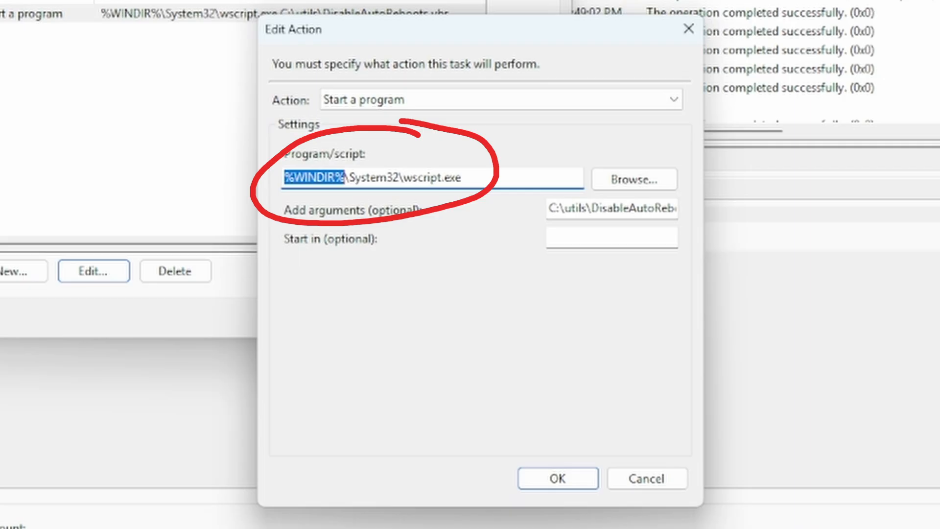
pyautogui.moveTo(348, 177); pyautogui.dragTo(462, 177)
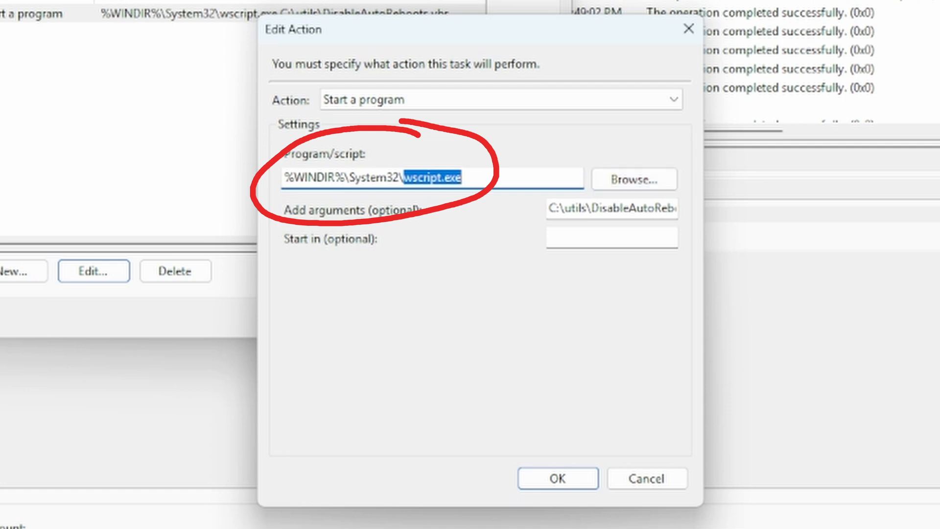
pyautogui.click(464, 177)
pyautogui.moveTo(462, 177); pyautogui.dragTo(404, 177)
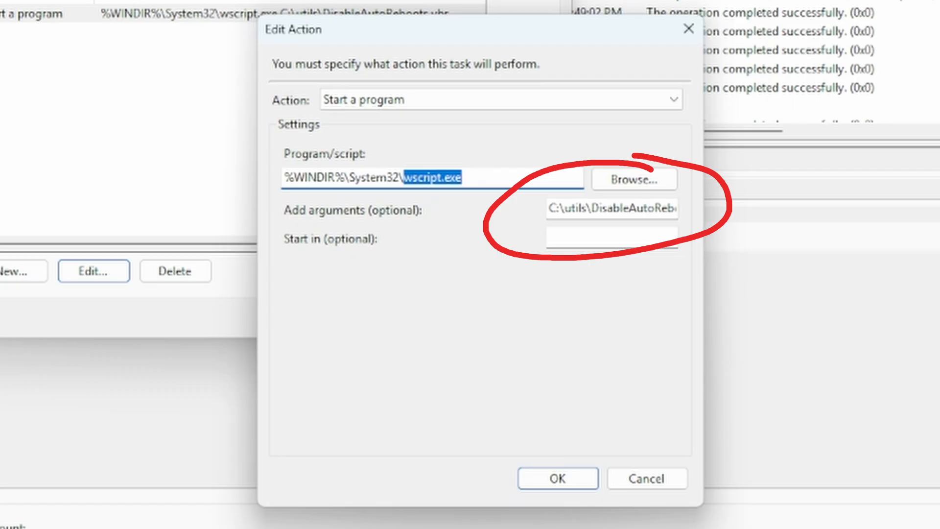
# - Examine the full DisableAutoReboots.vbs path in the action's arguments and cancel the action's edit dialog
pyautogui.click(549, 209)
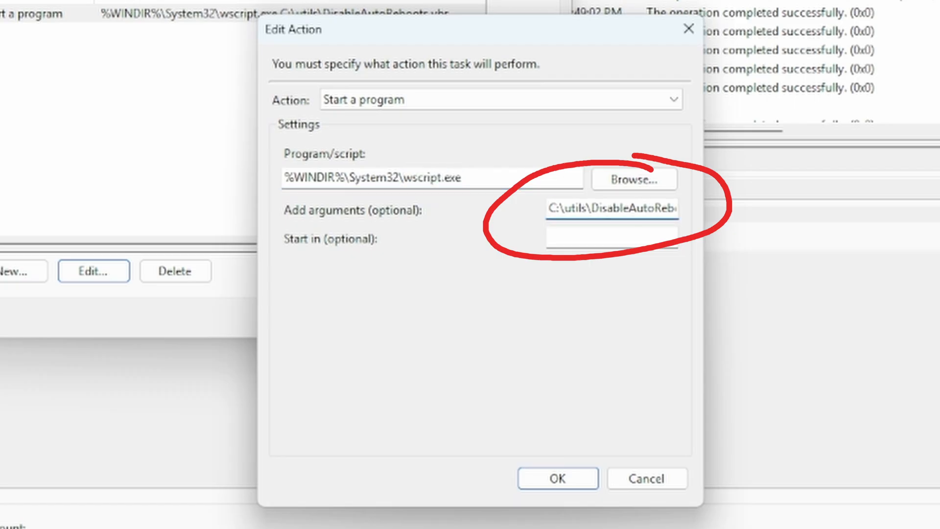
pyautogui.moveTo(549, 209); pyautogui.dragTo(678, 208)
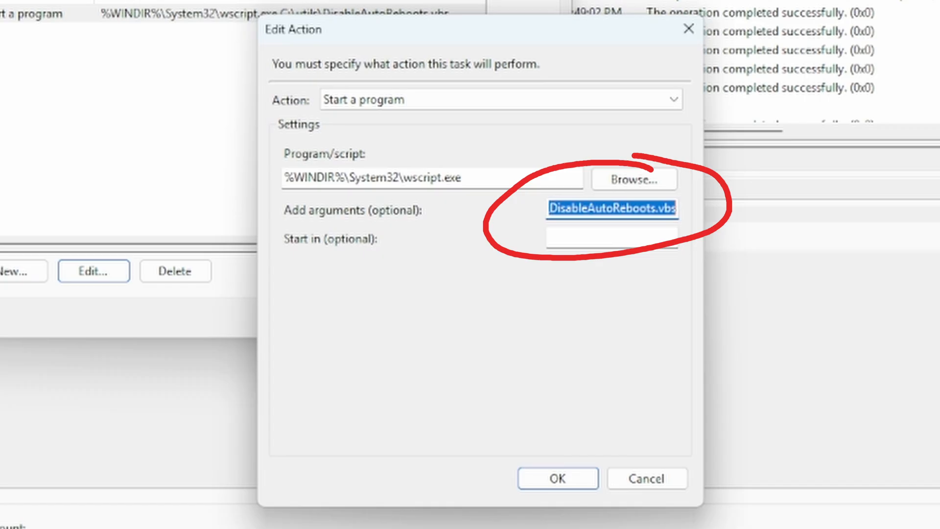
pyautogui.hotkey('ctrl', 'shift', 'Left')
pyautogui.hotkey('ctrl', 'shift', 'Left')
pyautogui.hotkey('ctrl', 'shift', 'Left')
pyautogui.hotkey('ctrl', 'shift', 'Left')
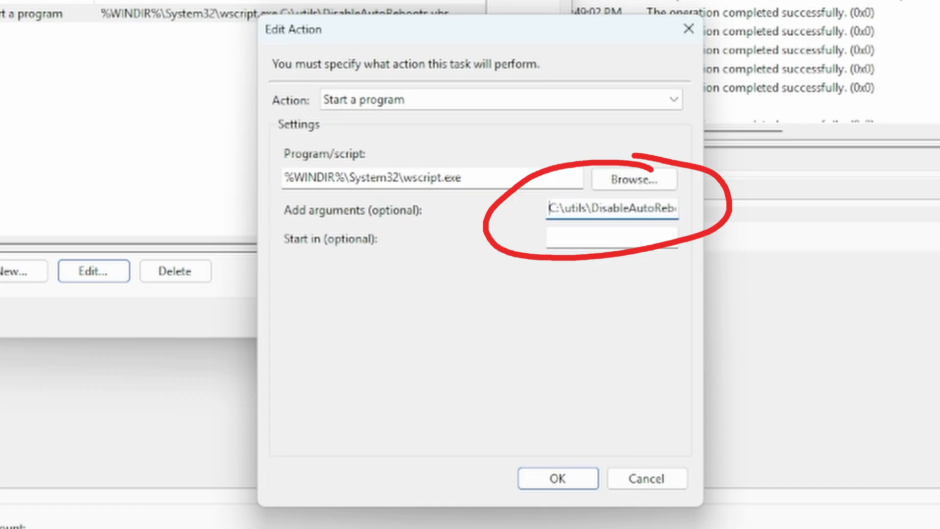
pyautogui.moveTo(592, 209); pyautogui.dragTo(678, 208)
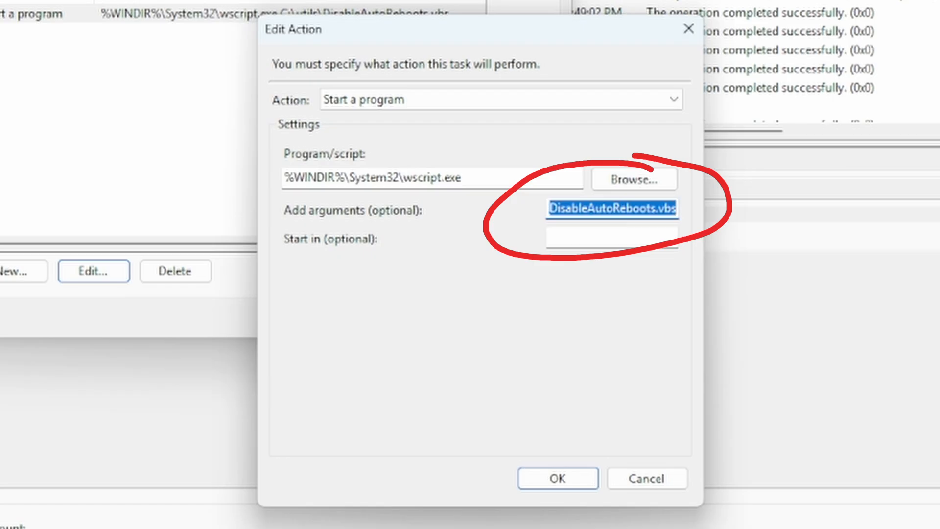
pyautogui.click(665, 208)
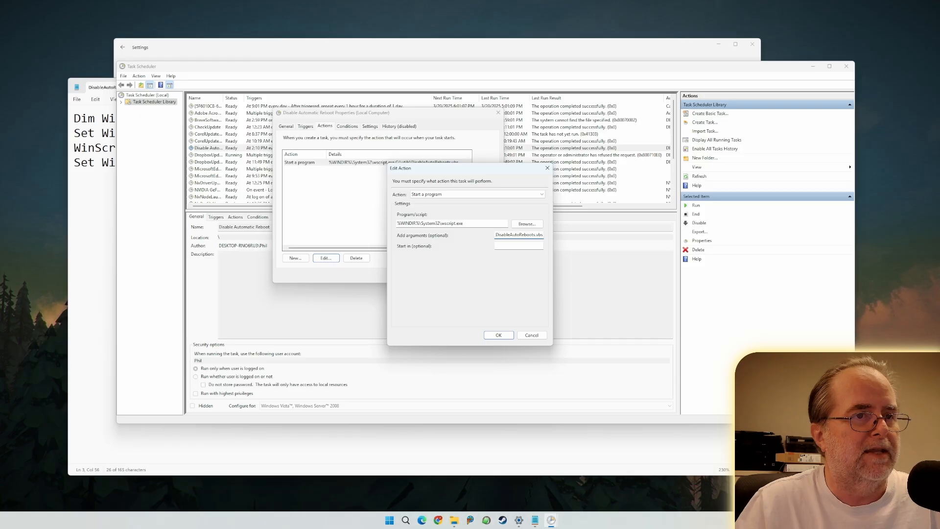
pyautogui.click(532, 335)
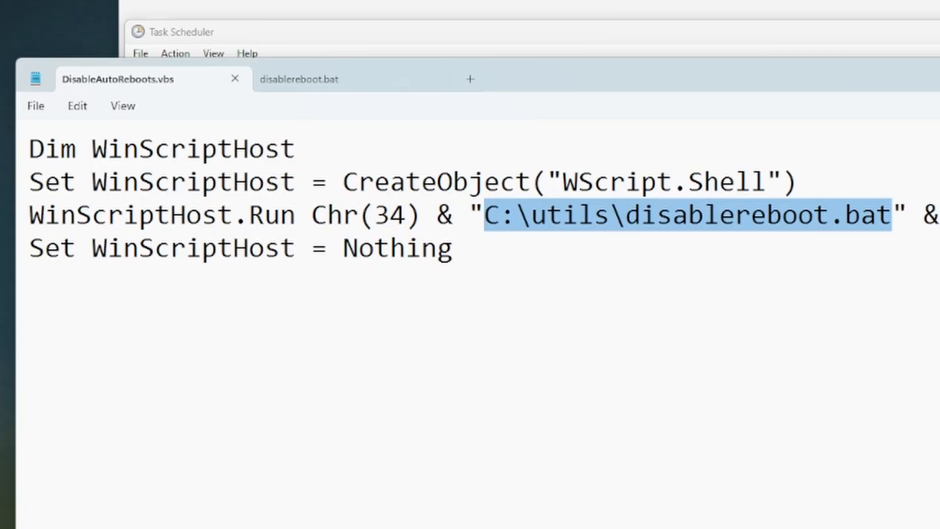
# - Switch to Notepad, highlight the DisableAutoReboots.vbs code up to the batch path, view disablereboot.bat, and close Notepad
pyautogui.moveTo(30, 149); pyautogui.dragTo(484, 215)
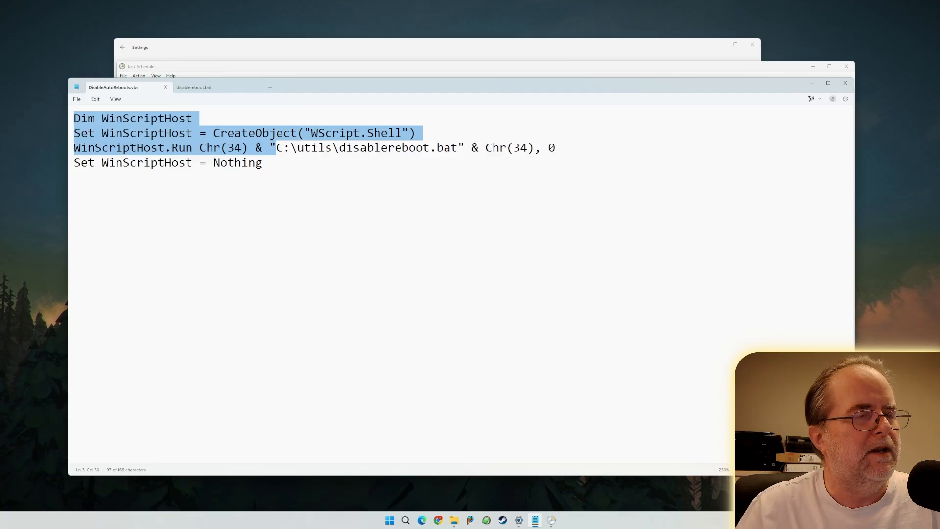
pyautogui.click(454, 248)
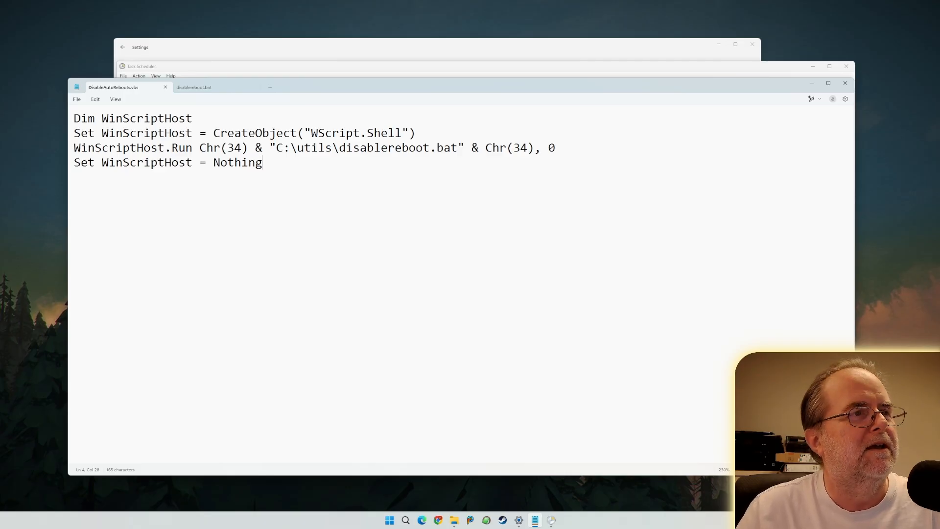
pyautogui.click(217, 87)
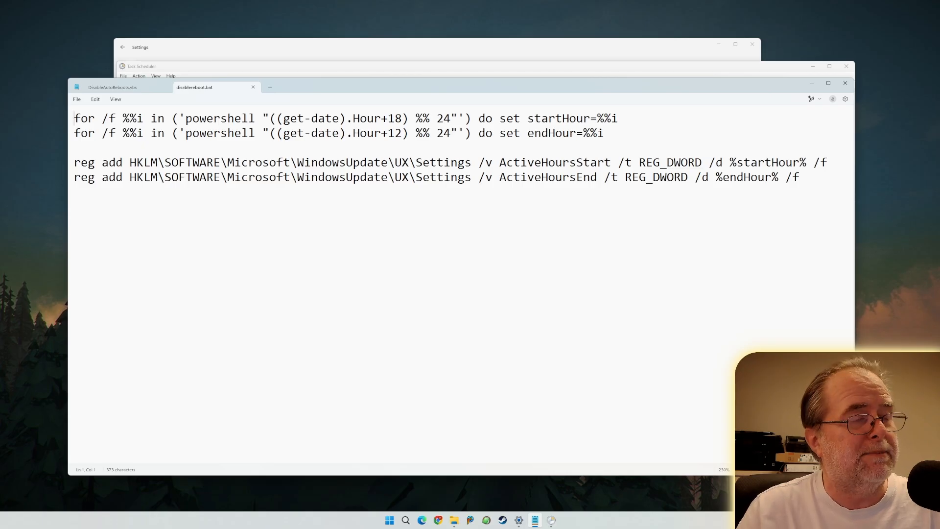
pyautogui.moveTo(446, 78); pyautogui.dragTo(416, 90)
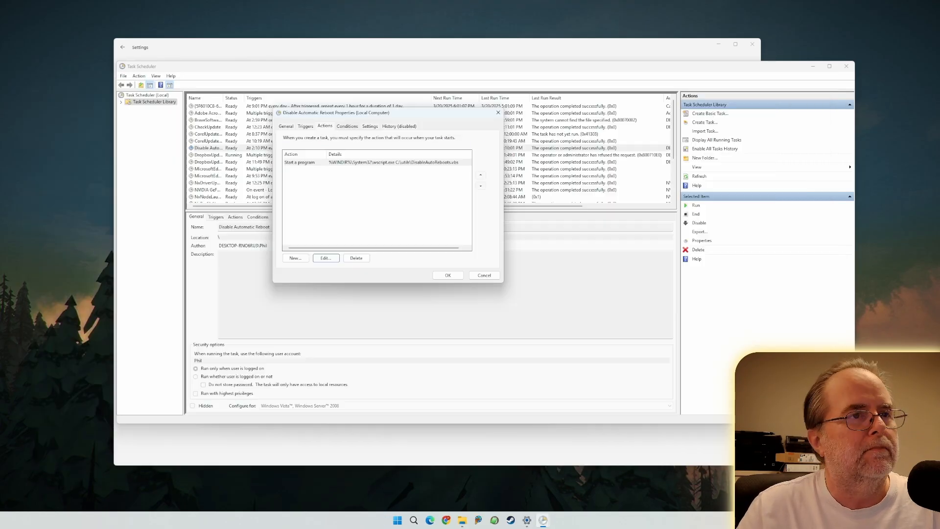
# - Review the Disable Automatic Reboot task's conditions, additional settings and general options, and cancel its properties dialog
pyautogui.click(347, 126)
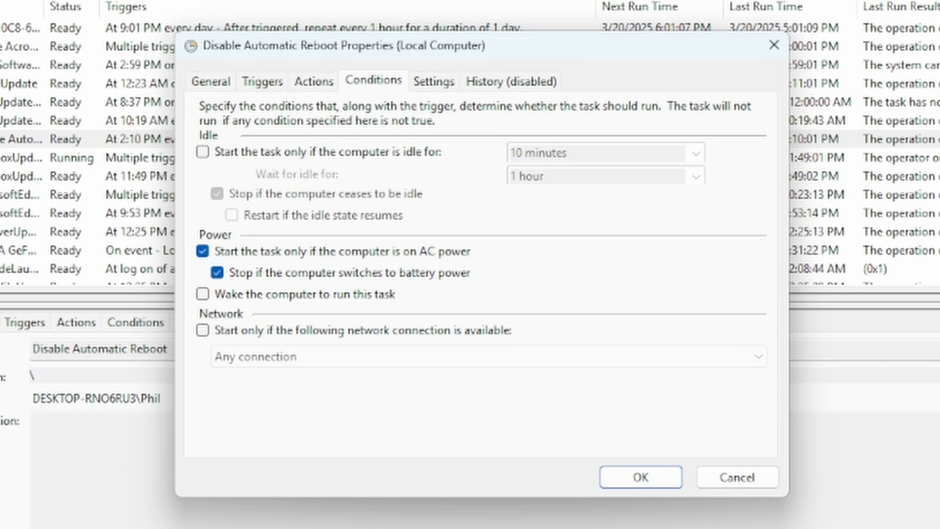
pyautogui.click(434, 82)
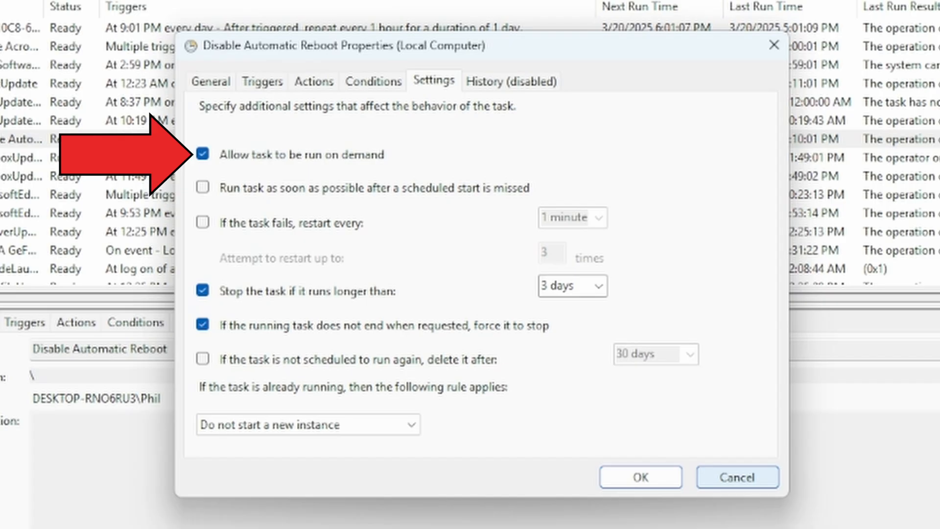
pyautogui.click(737, 477)
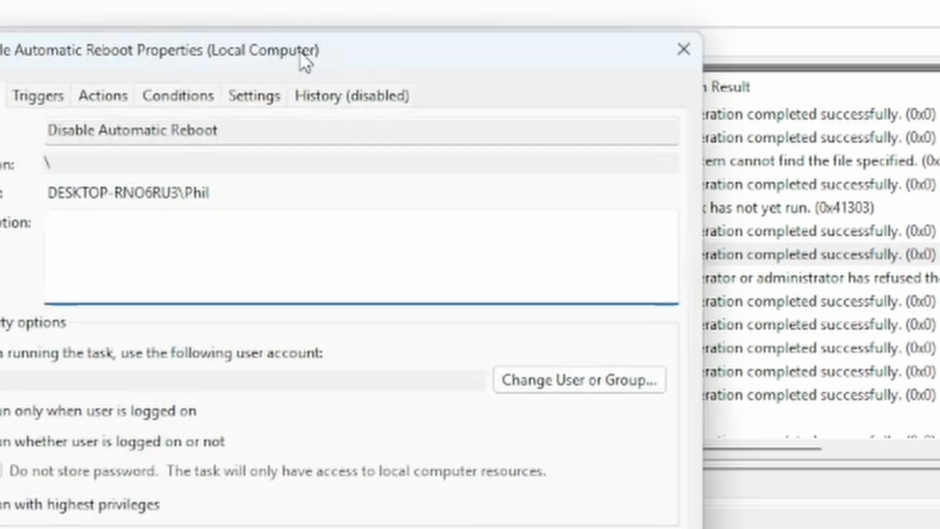
pyautogui.moveTo(301, 55); pyautogui.dragTo(394, 13)
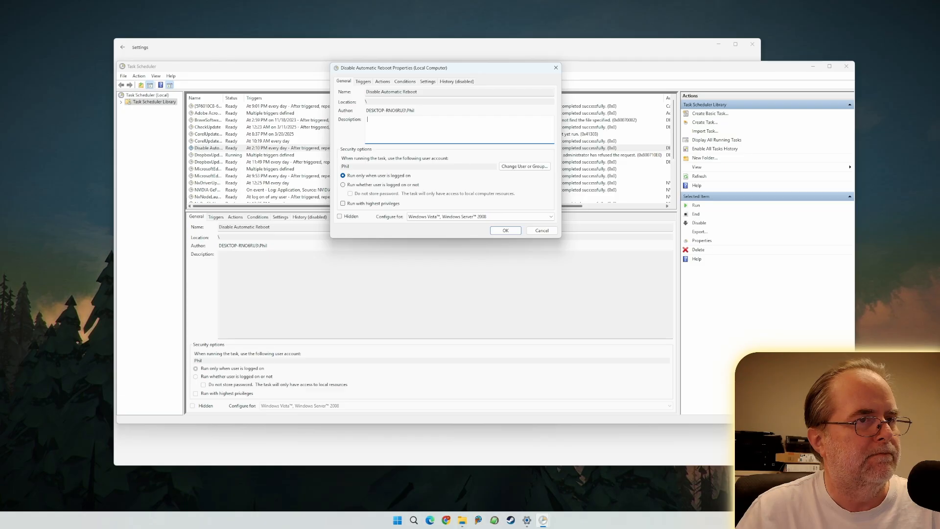
pyautogui.click(542, 230)
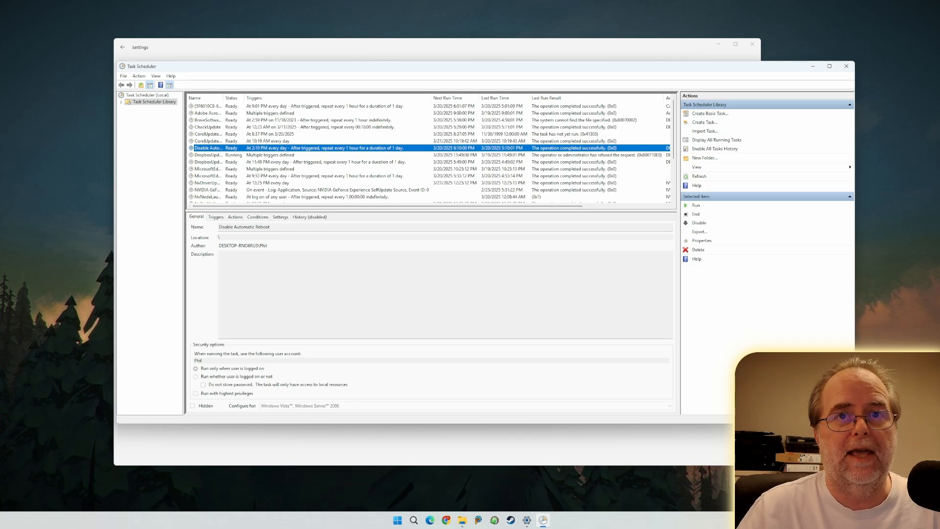
# - Close Task Scheduler and the utils folder window to bring back the Windows Update advanced options
pyautogui.click(847, 66)
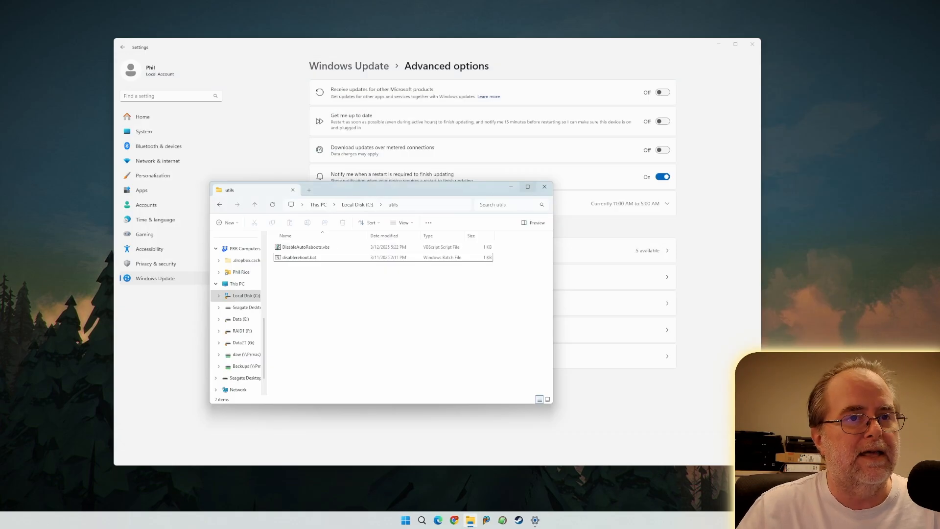
pyautogui.click(544, 187)
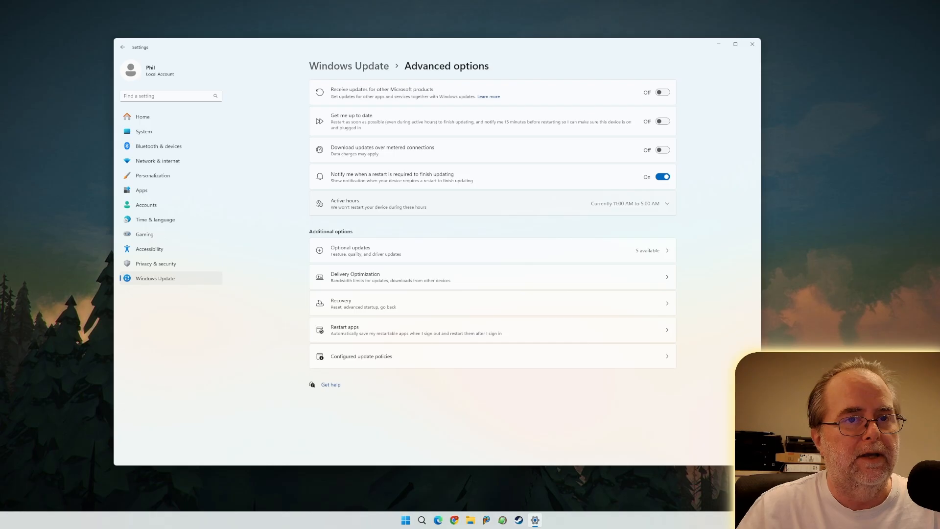